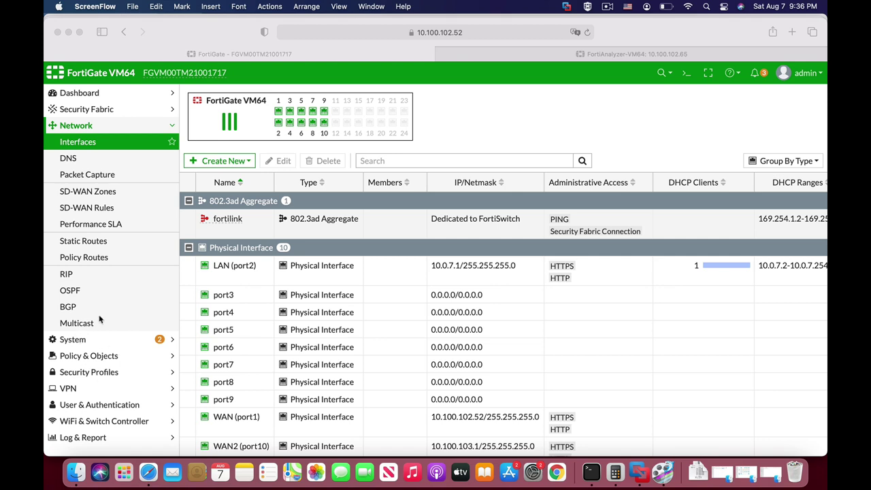
- Replace the default host name with Finance on the System Settings page
click(89, 347)
click(87, 340)
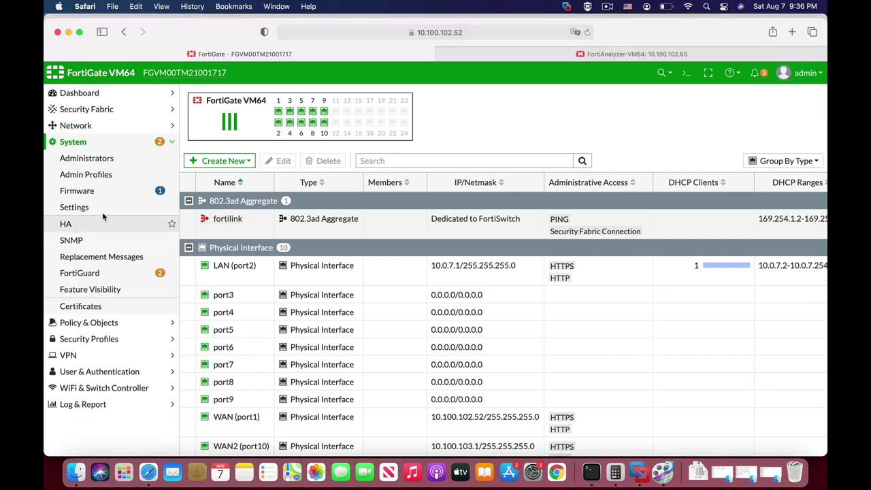
click(95, 208)
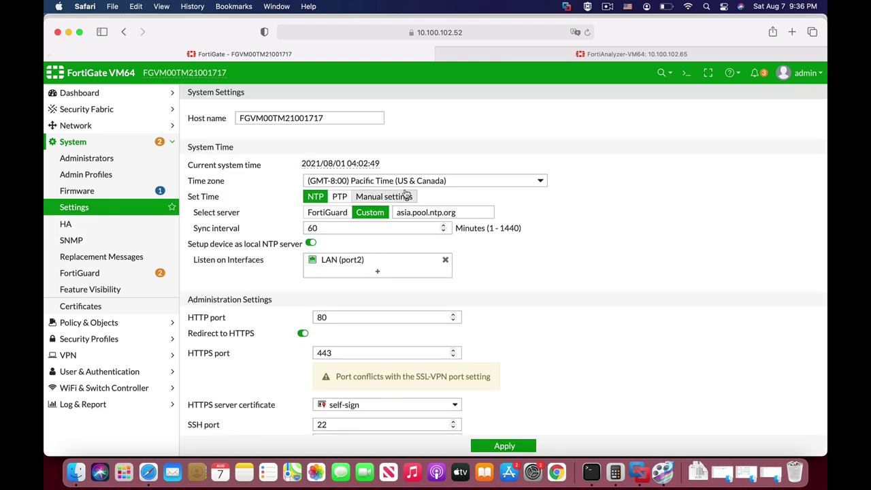
click(328, 117)
drag(328, 117, 235, 114)
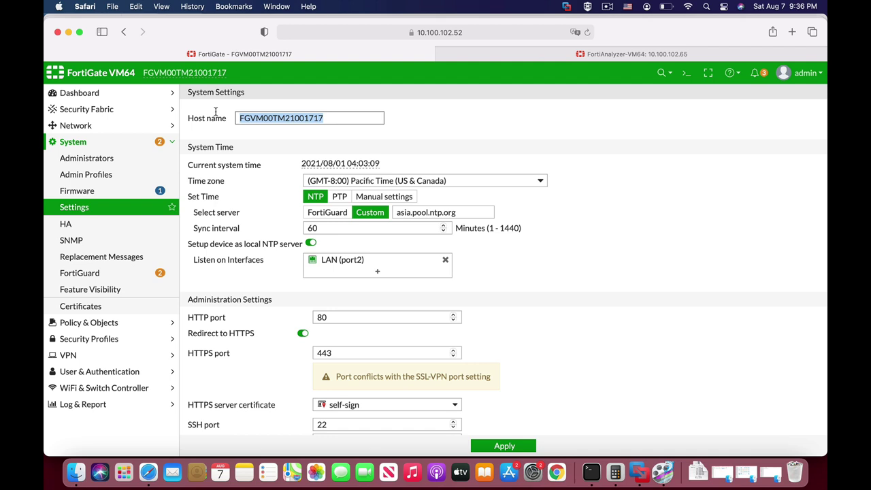
text(Fi)
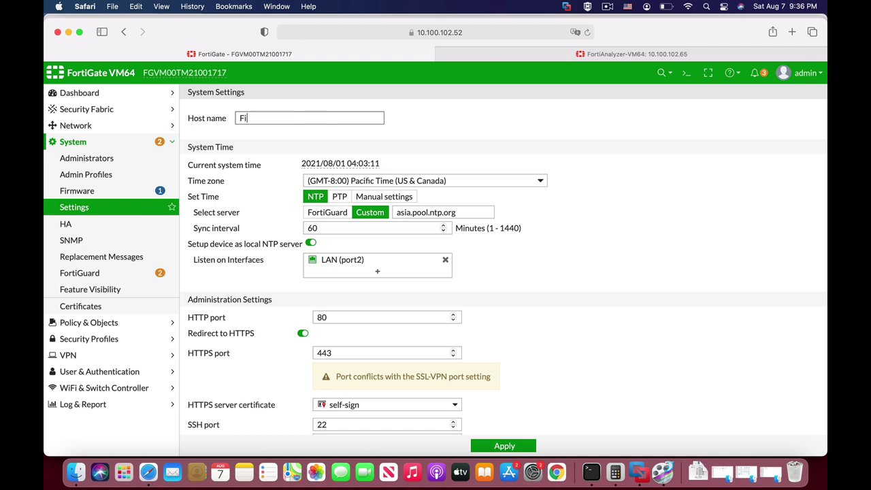
text(nnace)
click(256, 134)
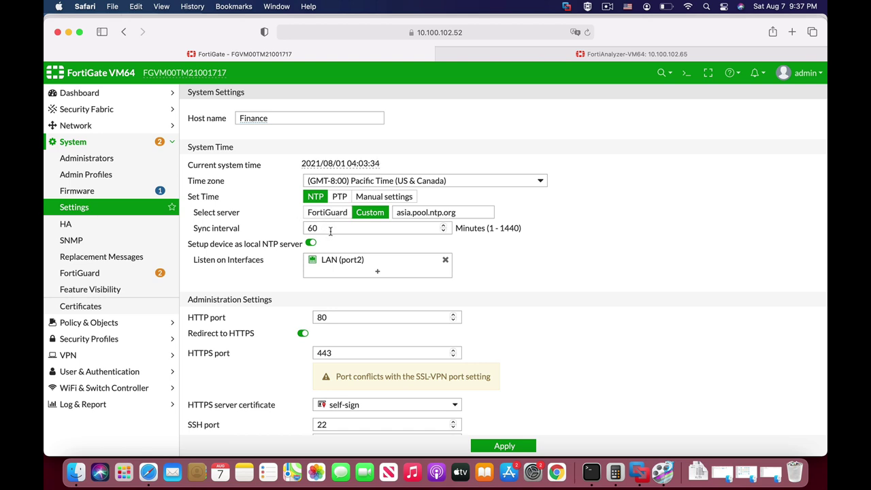
- Select FortiGuard as the NTP server and disable the device as a local NTP server
click(332, 216)
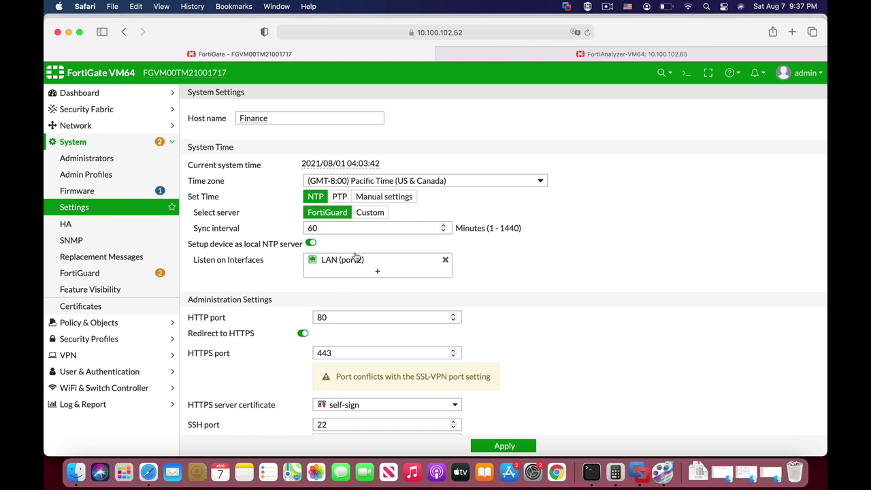
mouse_move(348, 259)
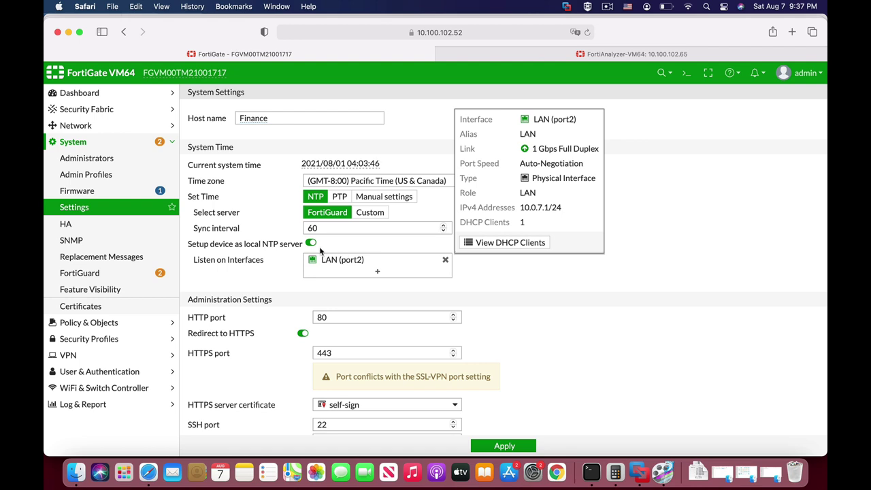
click(311, 243)
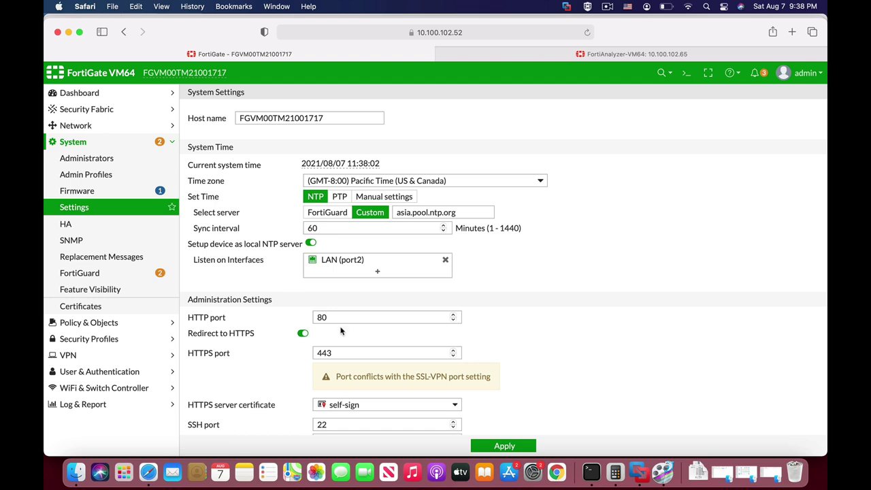
scroll(292, 355, down, 5)
scroll(293, 355, down, 4)
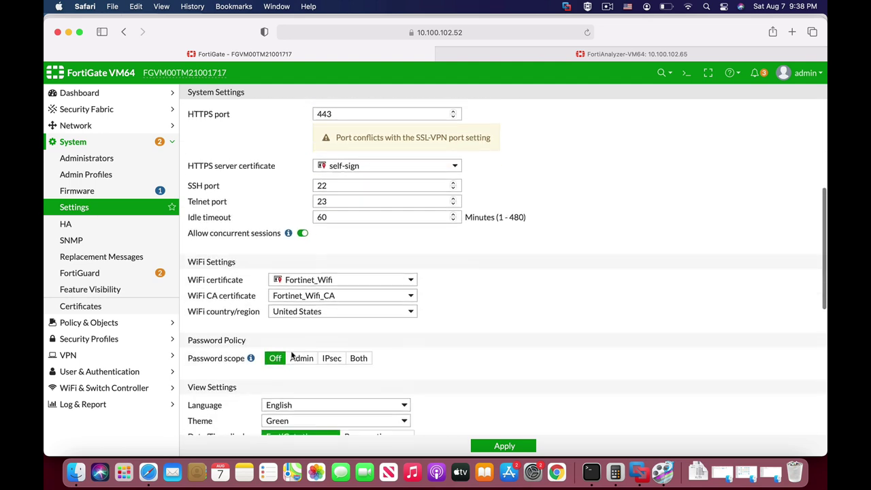
click(338, 189)
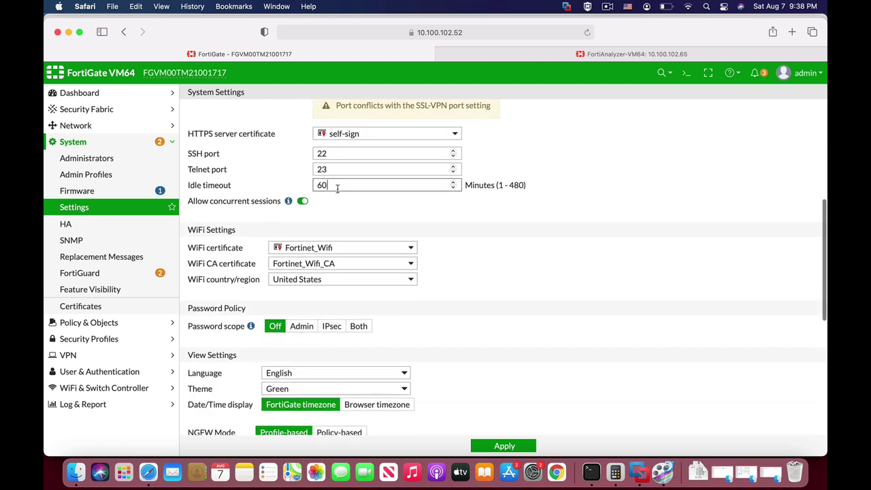
drag(349, 189, 294, 188)
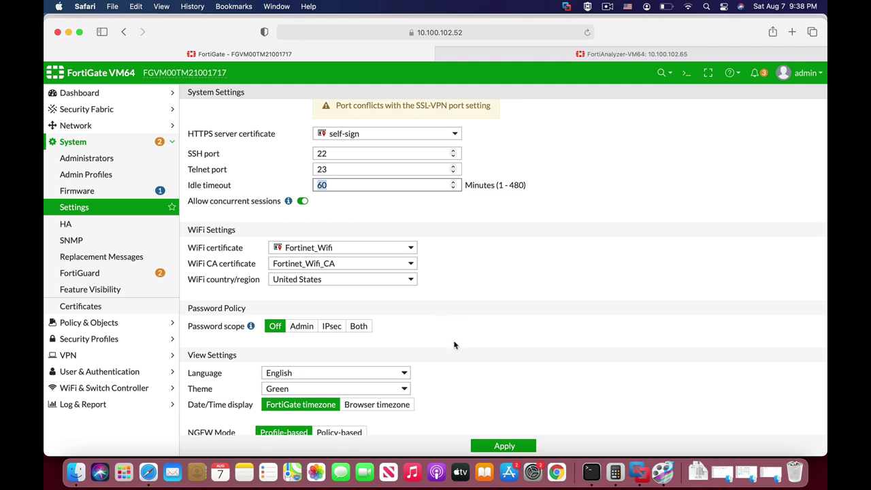
scroll(454, 345, down, 3)
scroll(454, 345, down, 2)
scroll(455, 344, up, 3)
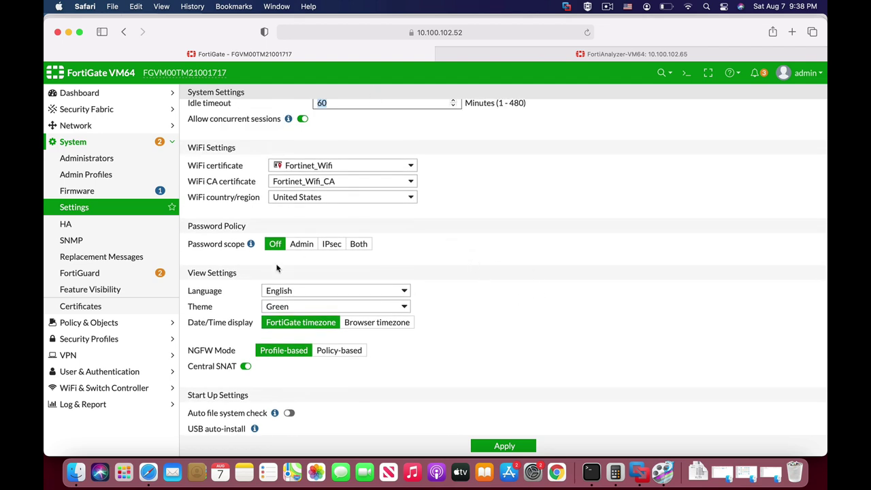
- Scope the password policy to Admin with character requirements and expiration off and reuse allowed
click(302, 247)
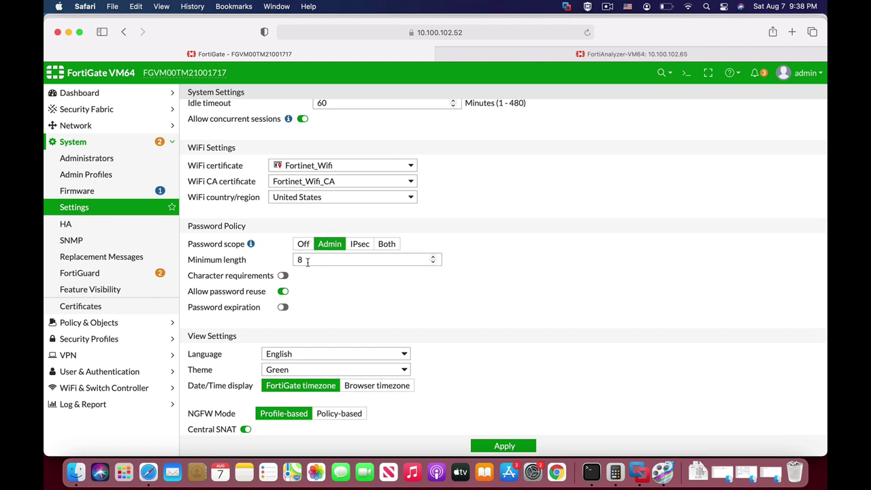
click(282, 275)
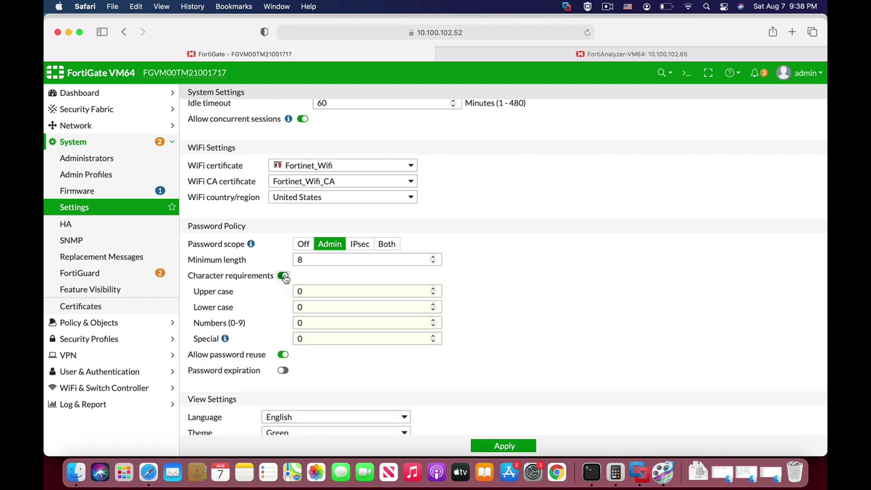
click(313, 291)
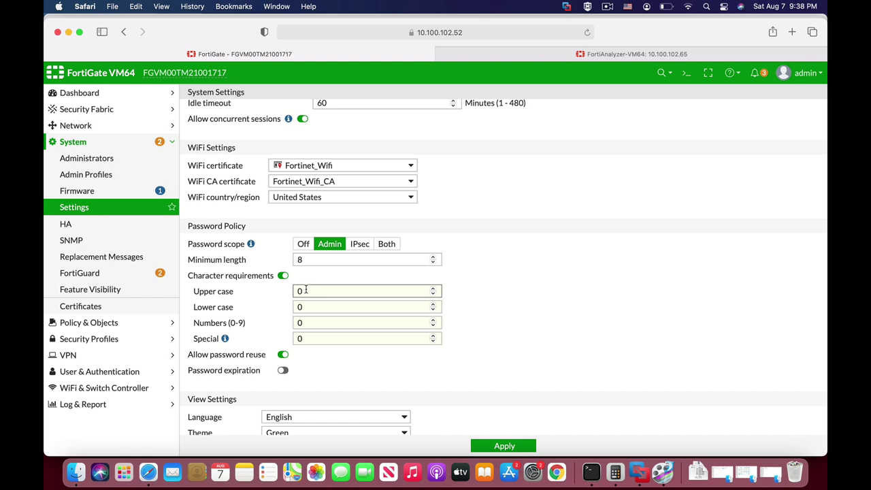
click(283, 275)
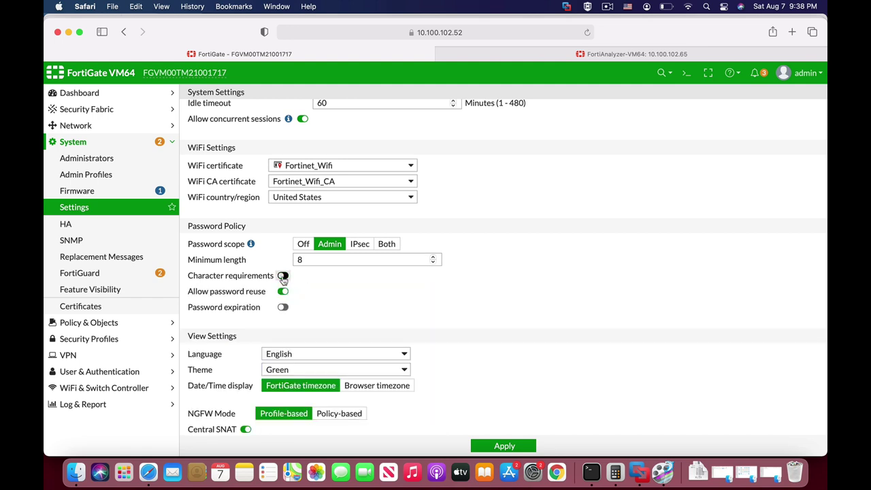
click(282, 307)
click(283, 306)
click(282, 291)
click(283, 292)
- Choose Neutrino instead of Green in the View Settings Theme dropdown
scroll(483, 361, down, 5)
scroll(484, 360, down, 2)
scroll(483, 360, up, 1)
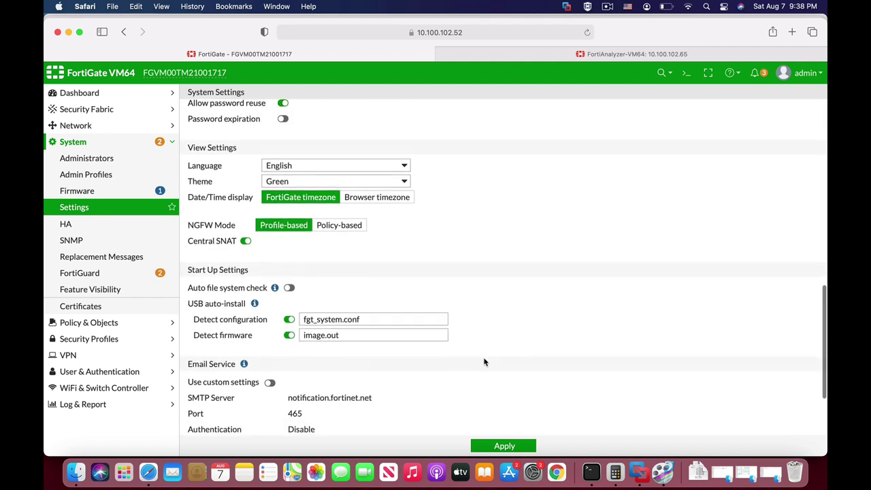
click(391, 183)
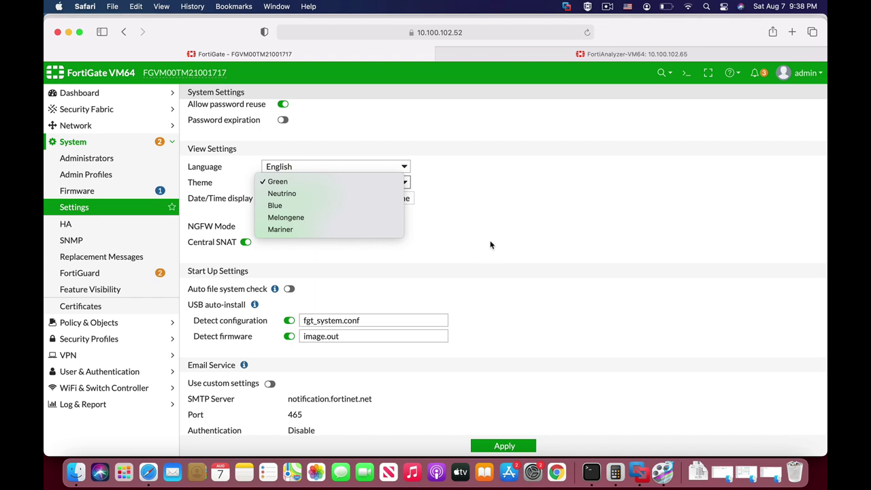
click(487, 241)
click(353, 184)
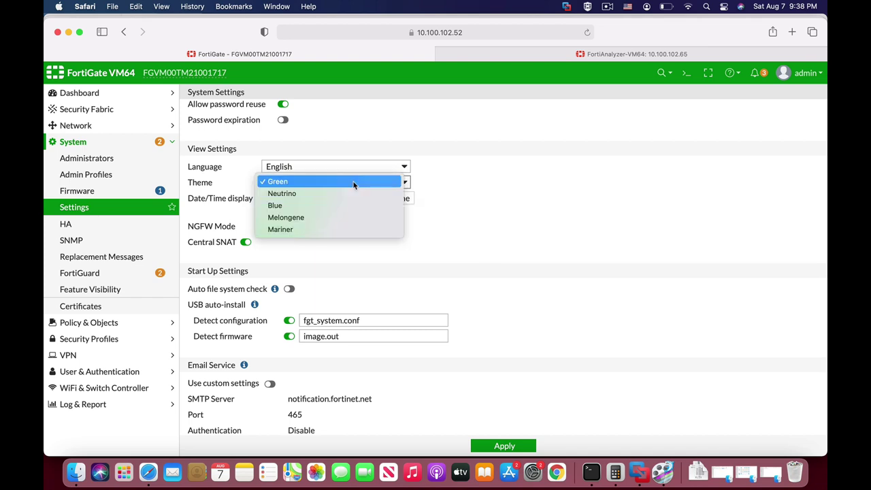
click(315, 193)
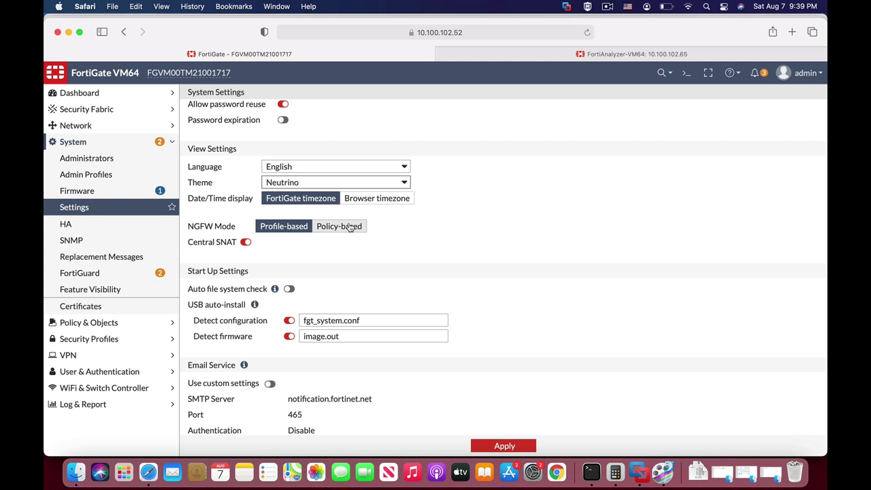
- Set NGFW Mode to Policy-based
click(350, 227)
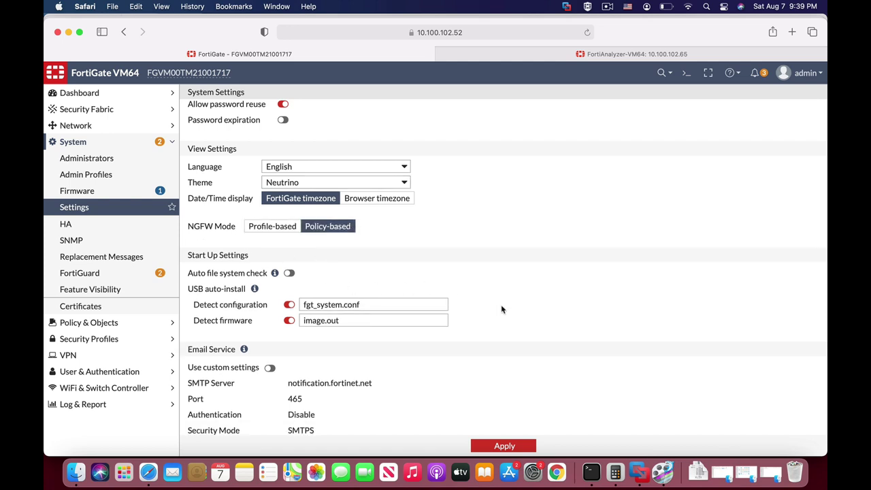
scroll(495, 376, down, 3)
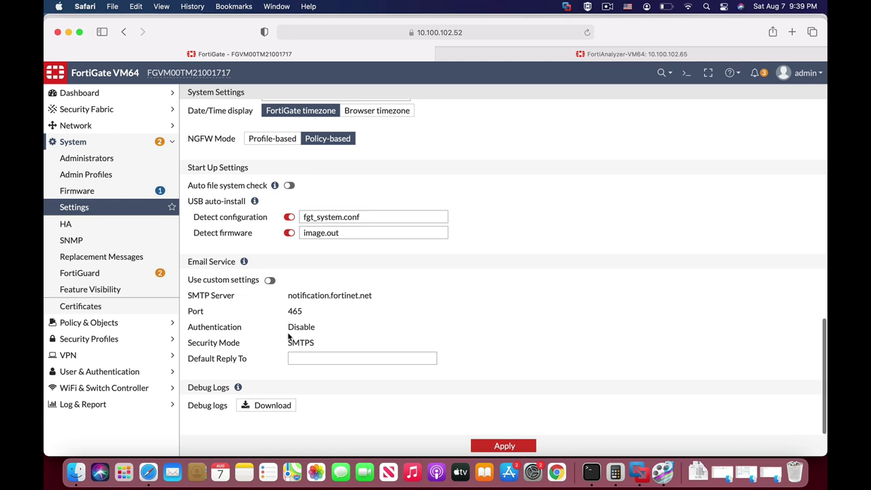
click(68, 128)
- Select the port3 row in the Network Interfaces list
click(78, 143)
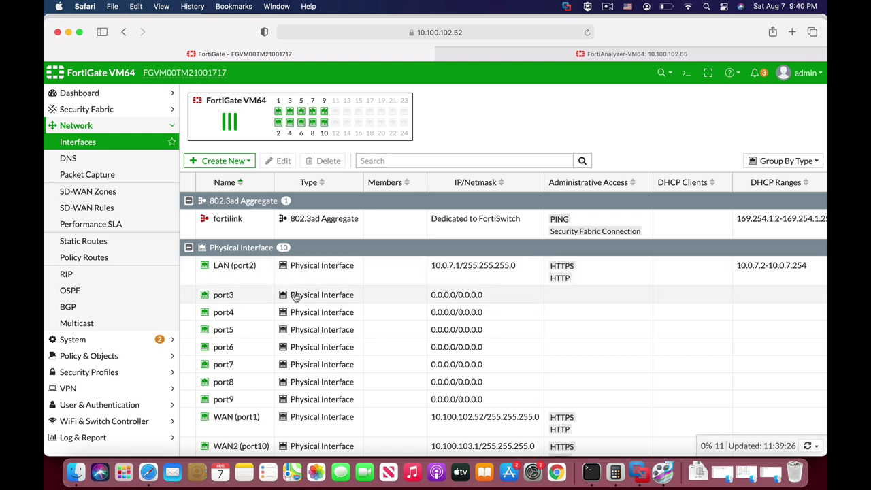
click(234, 294)
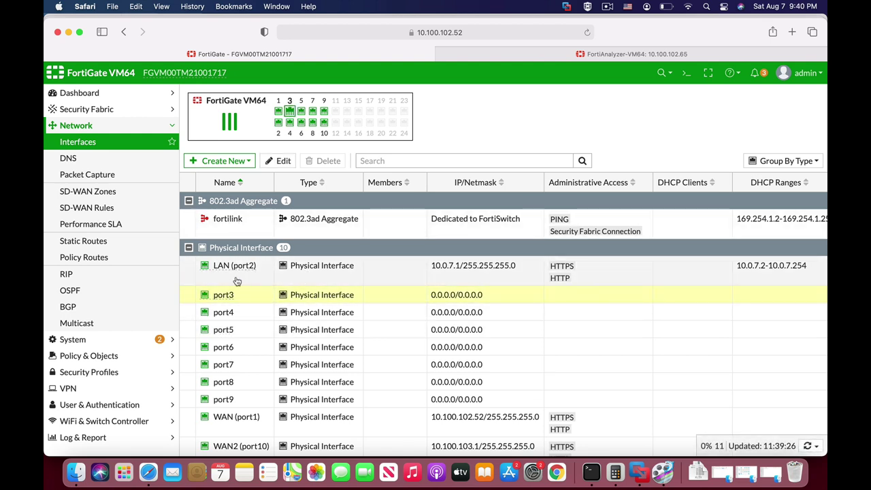
mouse_move(243, 271)
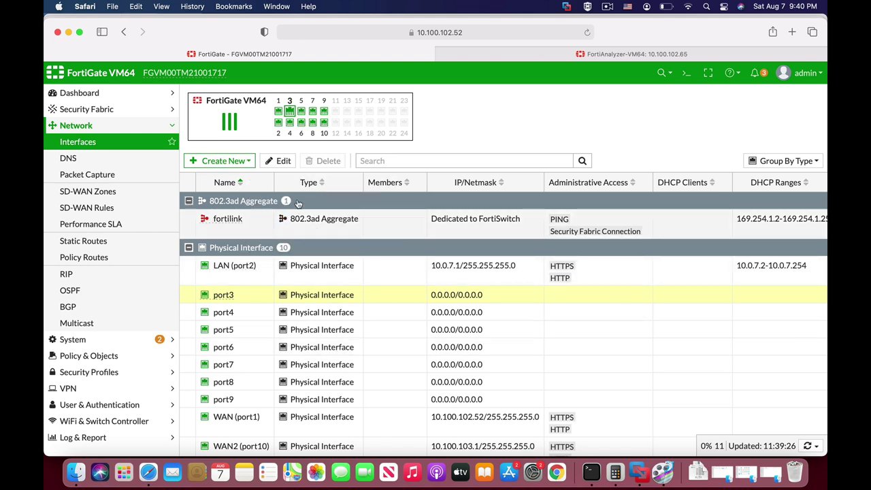
- Edit port3, giving it the alias Finance and the role LAN
click(282, 162)
click(270, 132)
text(Fin)
text(e)
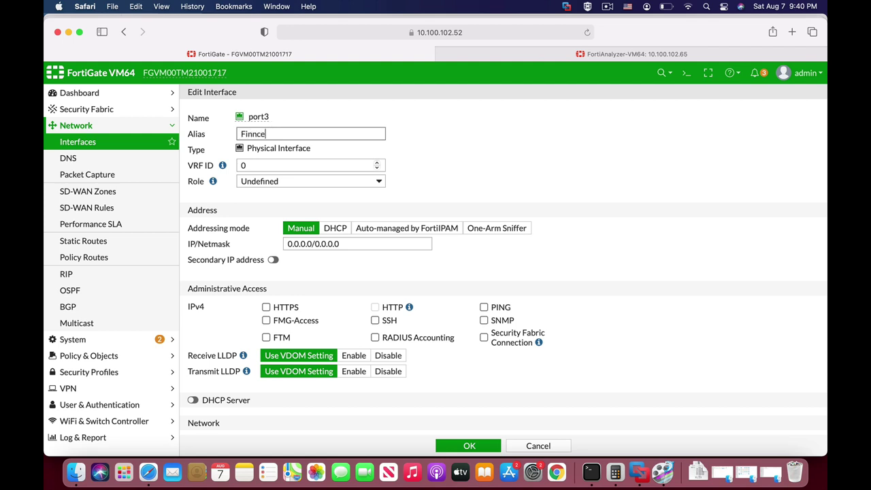
key(BackSpace)
key(BackSpace)
key(BackSpace)
text(ance)
click(294, 182)
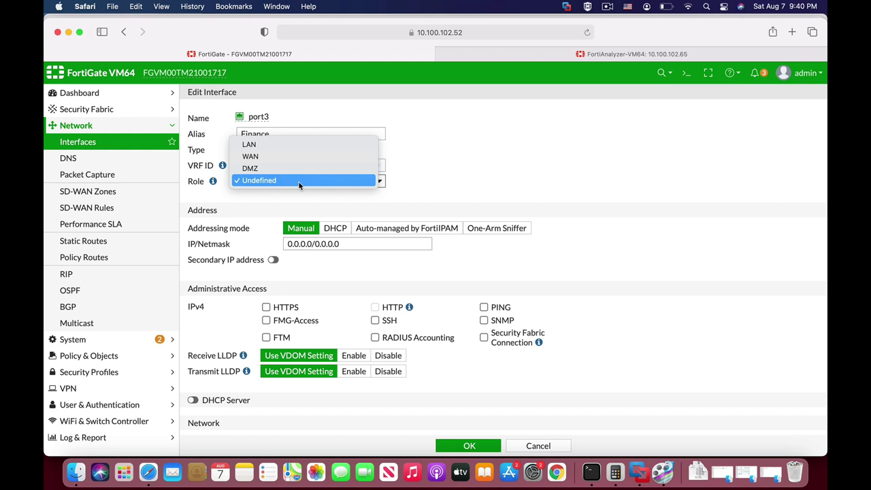
click(291, 146)
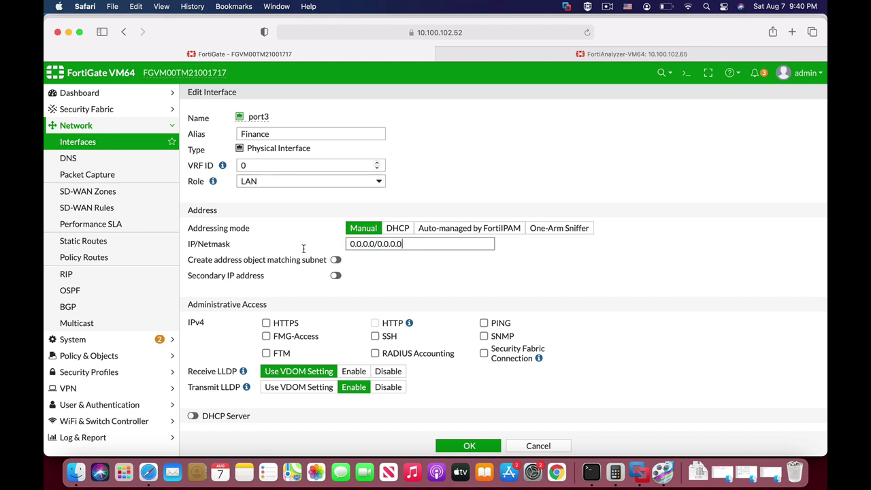
key(super+a)
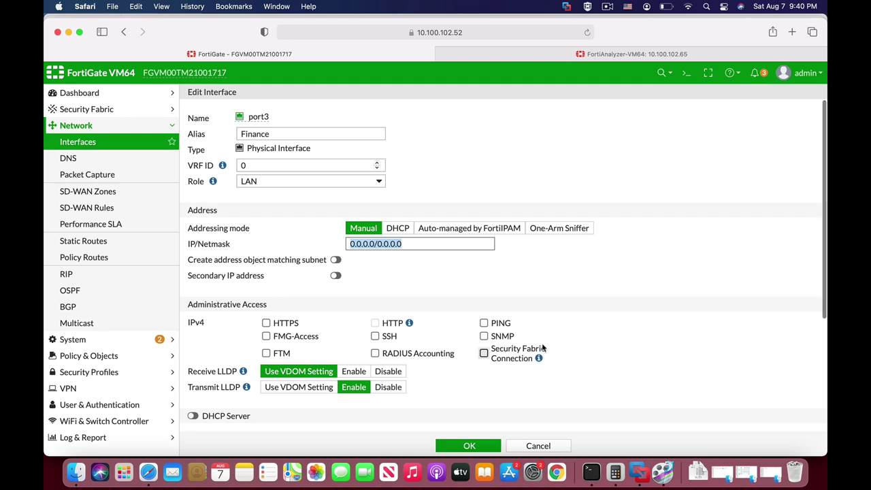
- Turn on port3's DHCP Server and enter 10.101.1.1/24 as its IP/Netmask
scroll(517, 350, down, 5)
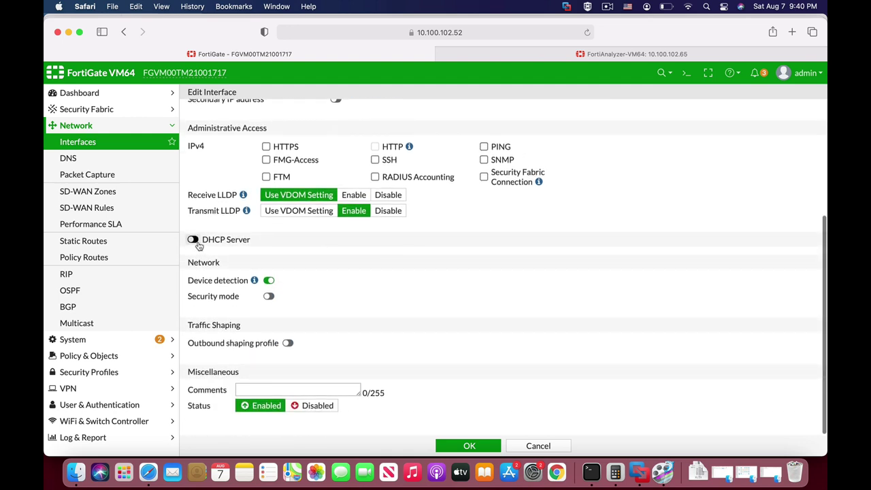
click(193, 240)
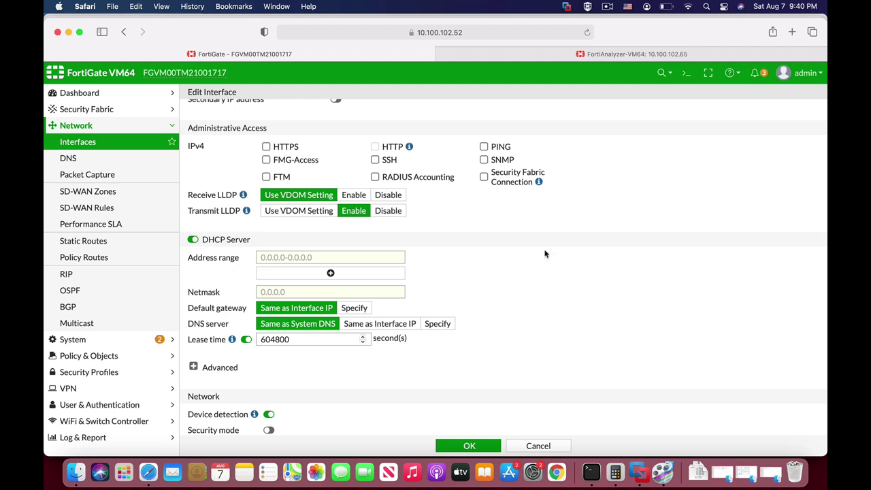
scroll(546, 264, up, 5)
drag(406, 230, 333, 233)
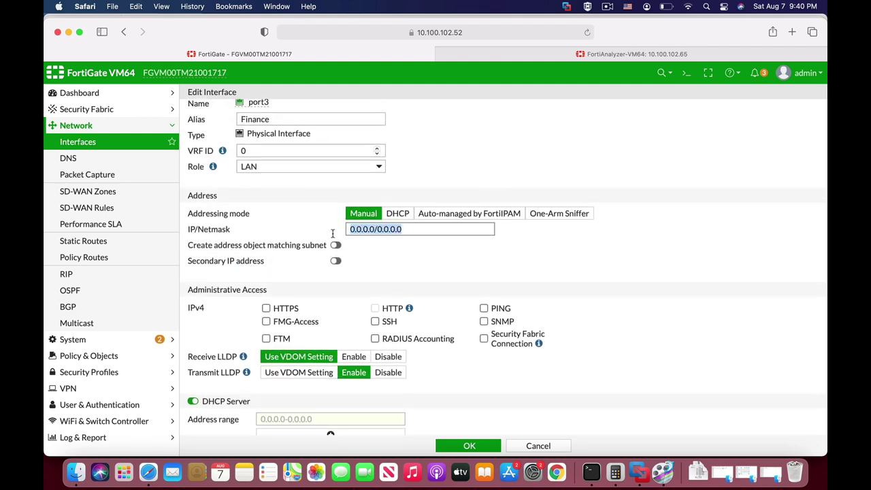
text(10.101)
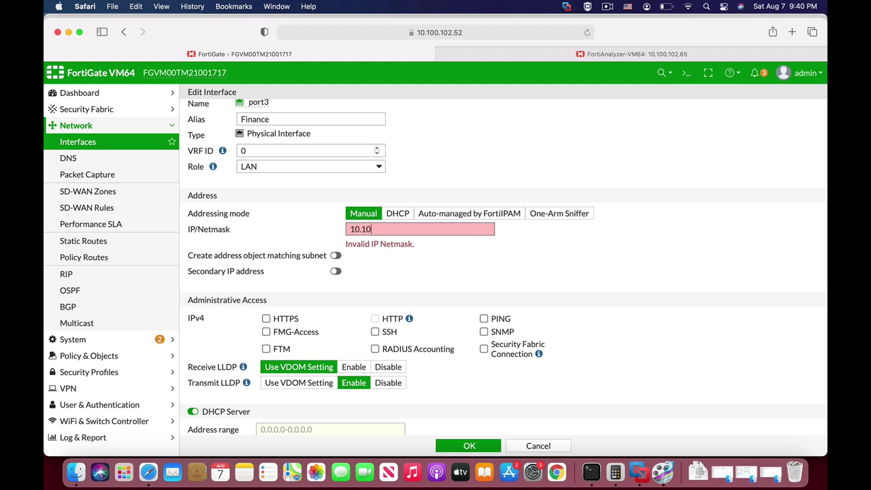
text(.1.1/24)
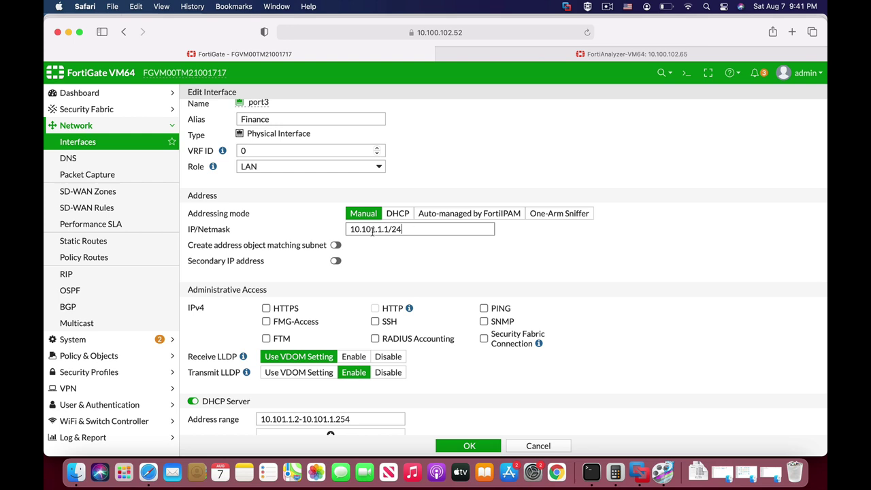
- Enable 'Create address object matching subnet' for port3's 10.101.1.1/24 subnet
drag(407, 230, 270, 236)
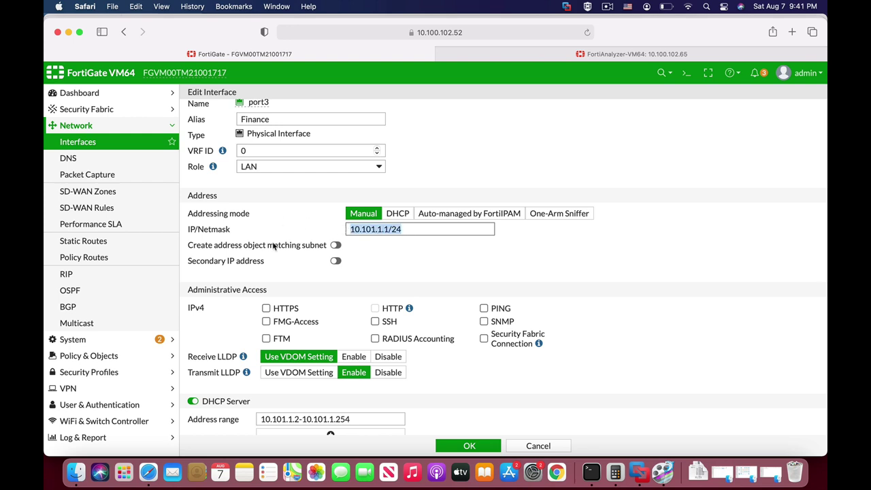
click(336, 246)
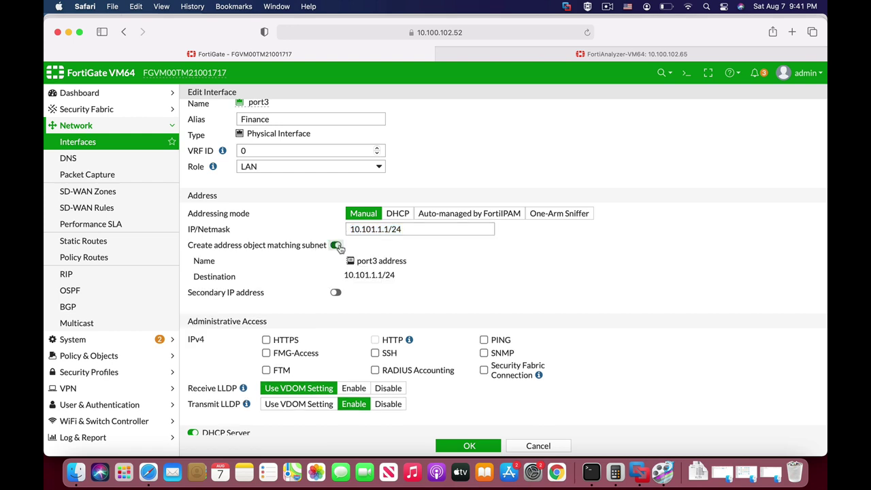
scroll(592, 319, down, 5)
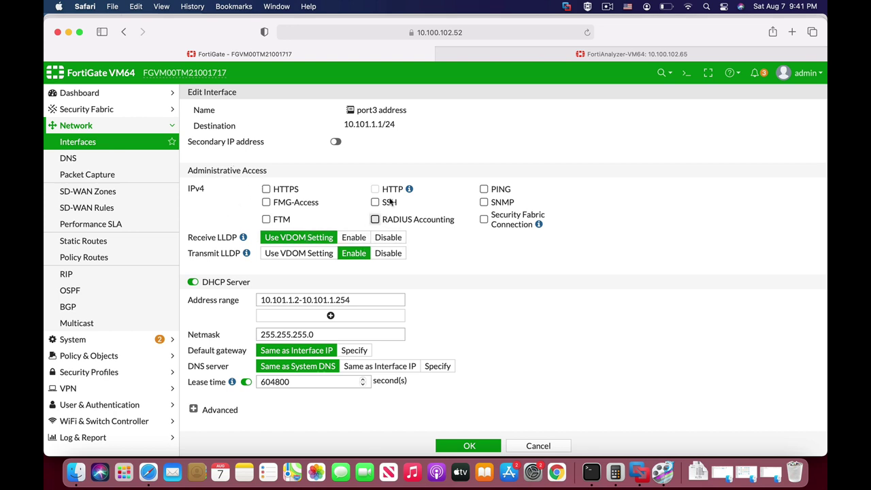
- Check HTTPS, HTTP and PING under port3's Administrative Access
click(266, 189)
click(375, 188)
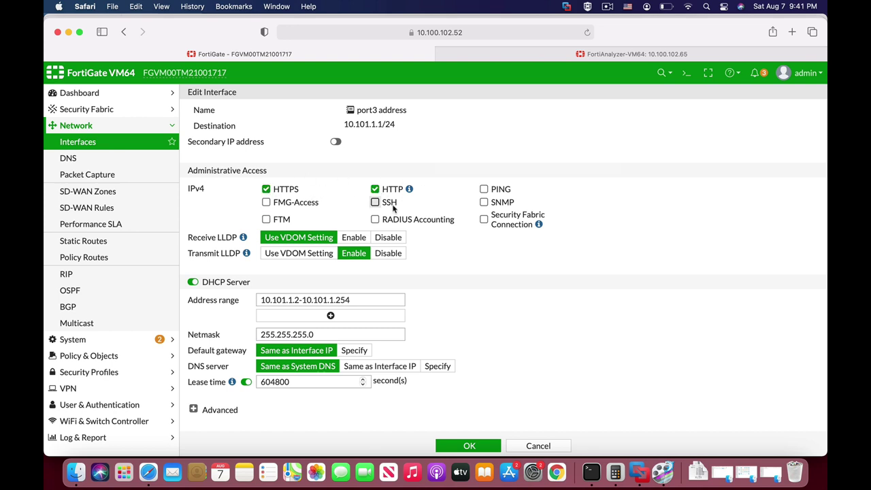
click(484, 189)
scroll(487, 296, down, 2)
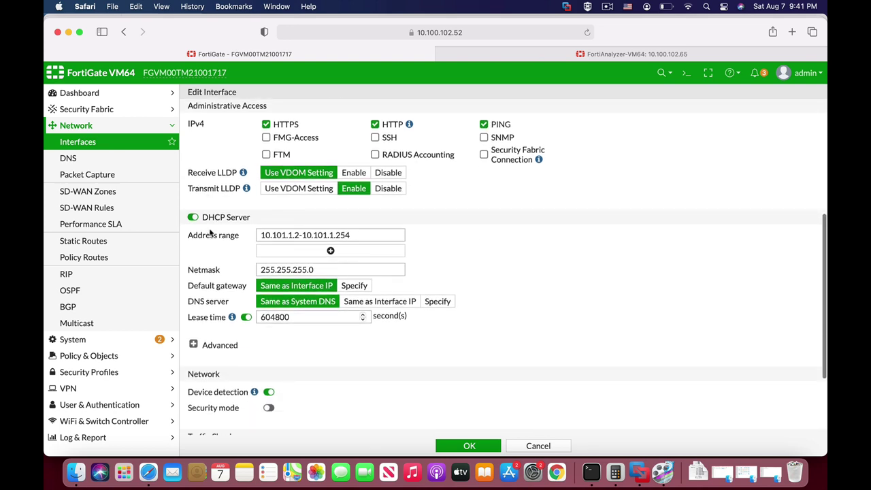
click(358, 234)
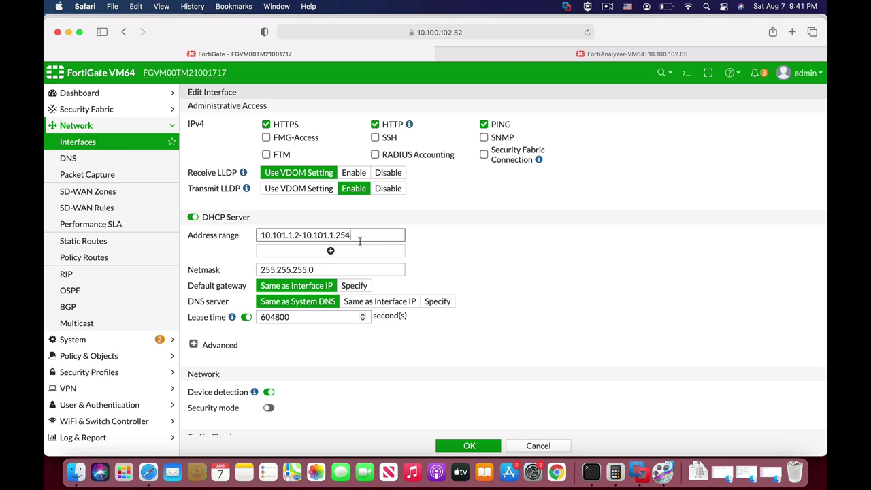
- Change the end of port3's DHCP address range to 10.101.1.20
drag(350, 236, 338, 237)
text(0)
scroll(492, 313, down, 1)
scroll(492, 313, down, 2)
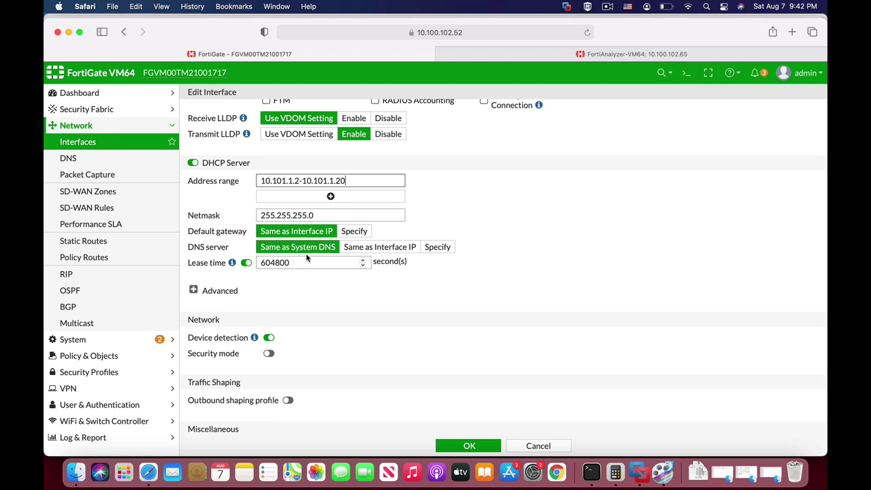
- Expand the advanced DHCP options, try Relay mode, then return the mode to Server
click(193, 291)
scroll(619, 321, down, 3)
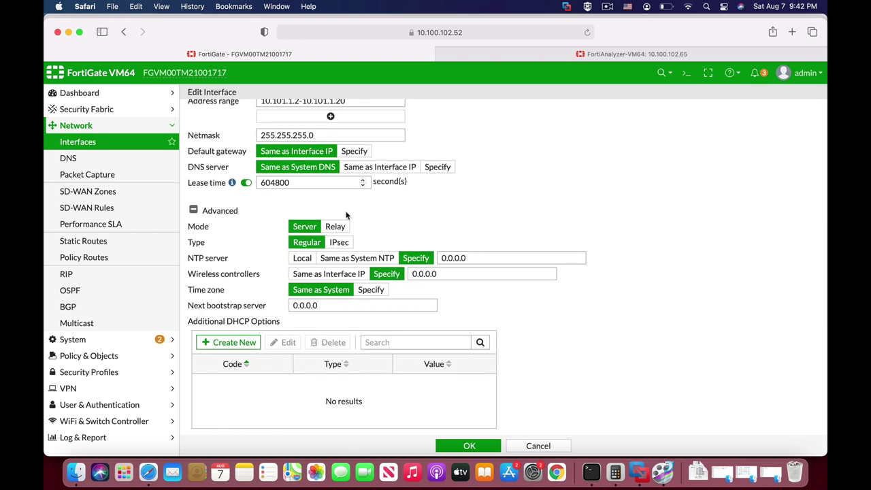
click(341, 226)
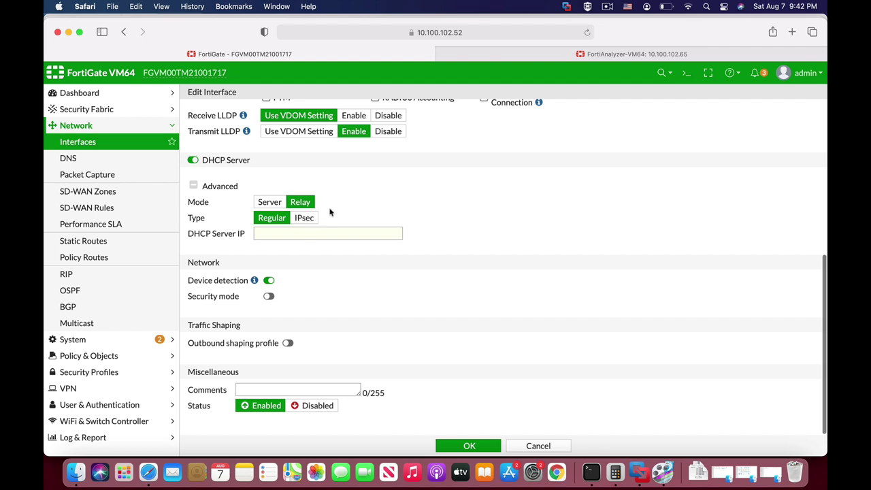
click(279, 233)
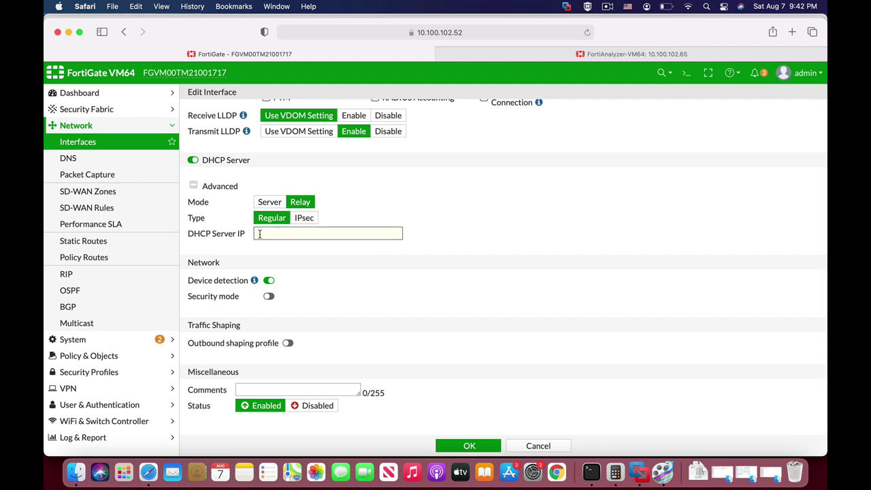
click(277, 202)
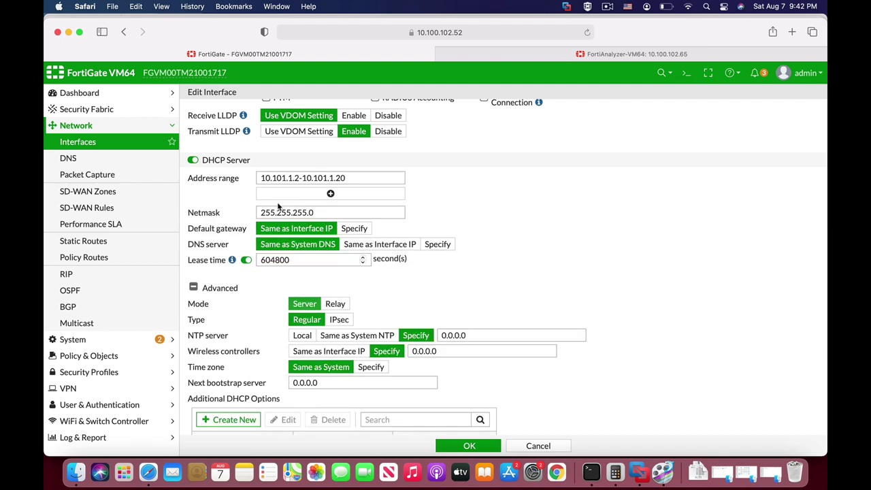
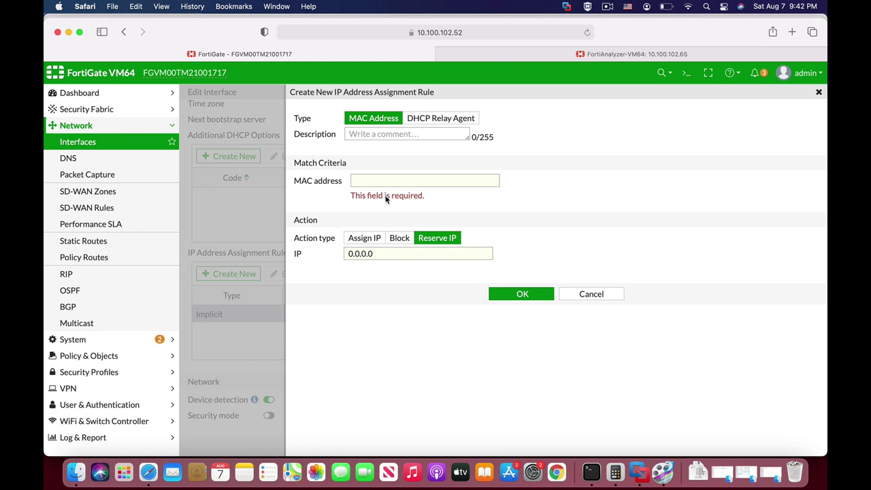
- Discard the new IP assignment rule, leaving only the Implicit Unknown MAC Addresses rule
click(366, 242)
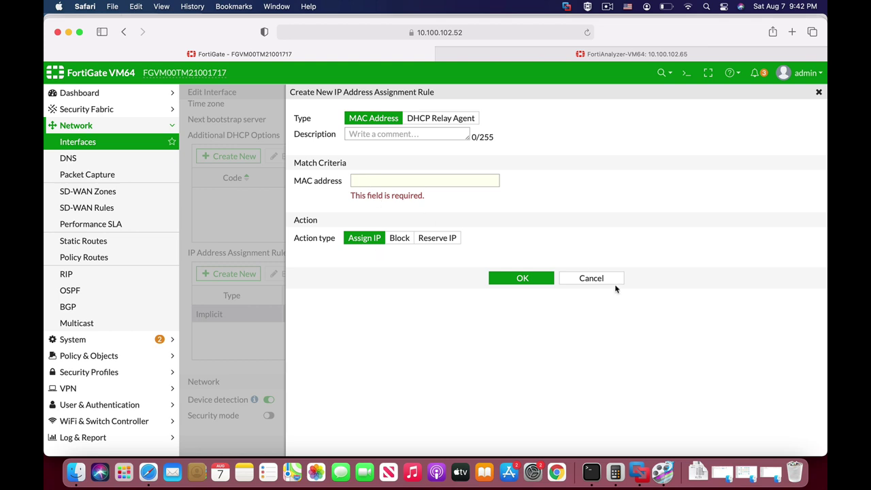
click(589, 278)
scroll(587, 373, down, 3)
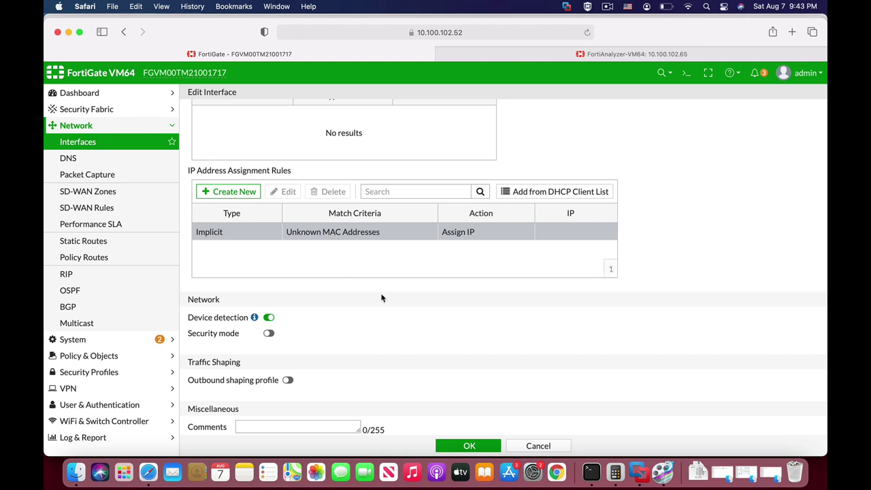
scroll(382, 329, down, 1)
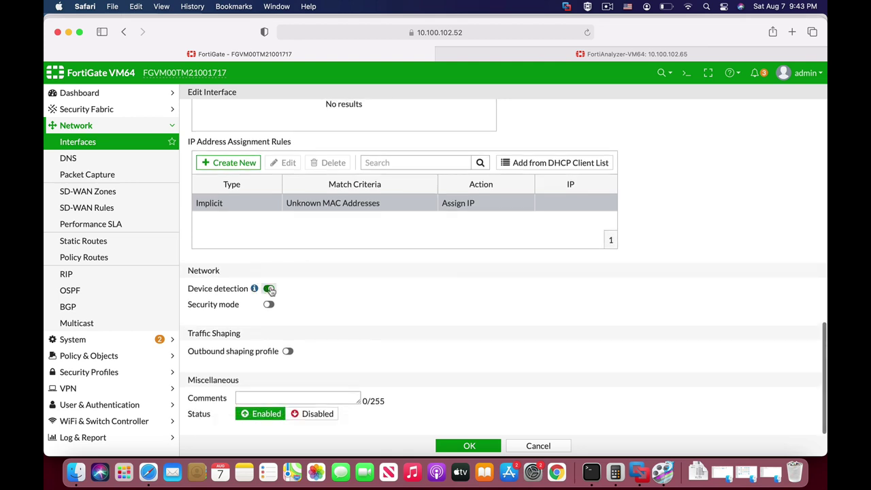
- Keep device detection on, leave Captive Portal security mode off, and save the Finance interface
click(270, 289)
click(271, 290)
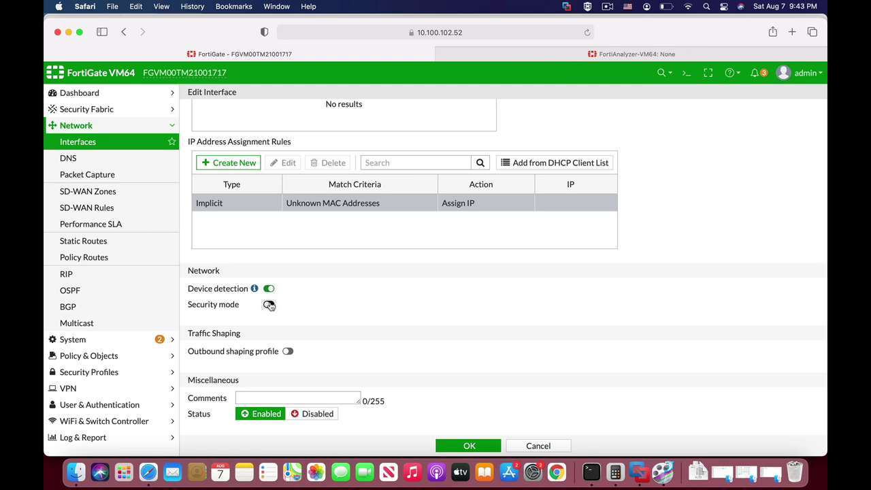
click(269, 304)
click(398, 305)
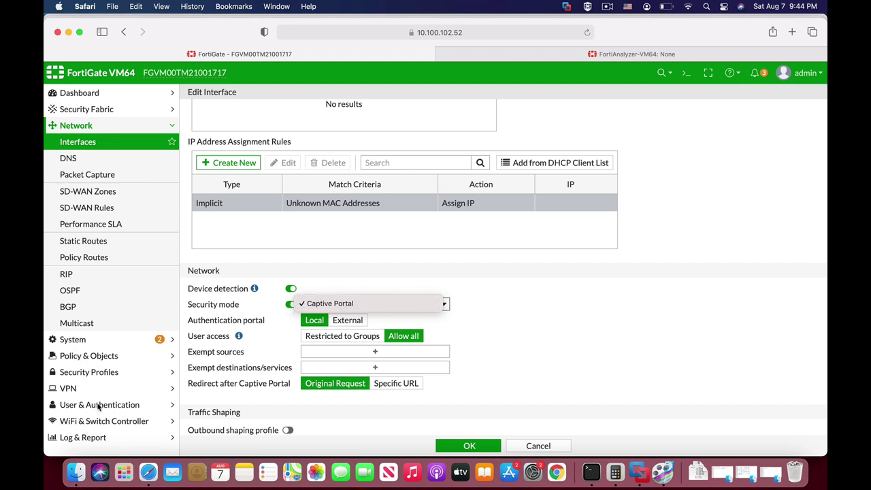
click(291, 307)
click(290, 304)
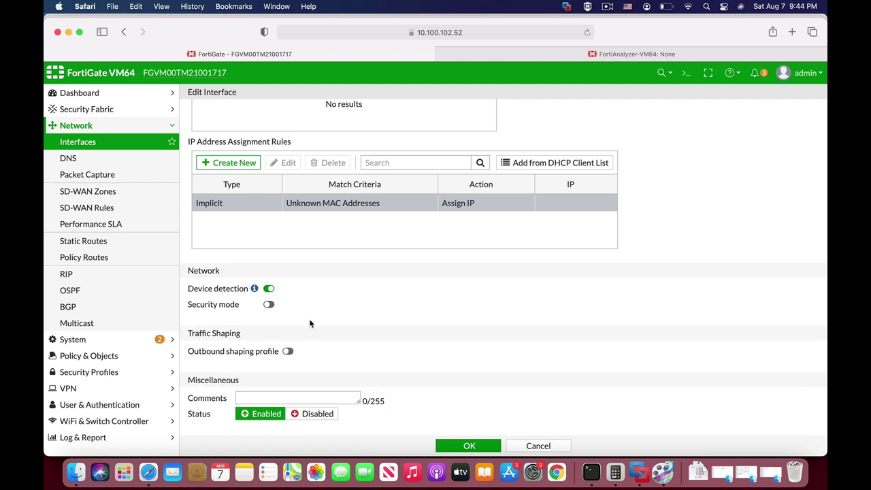
scroll(390, 318, down, 1)
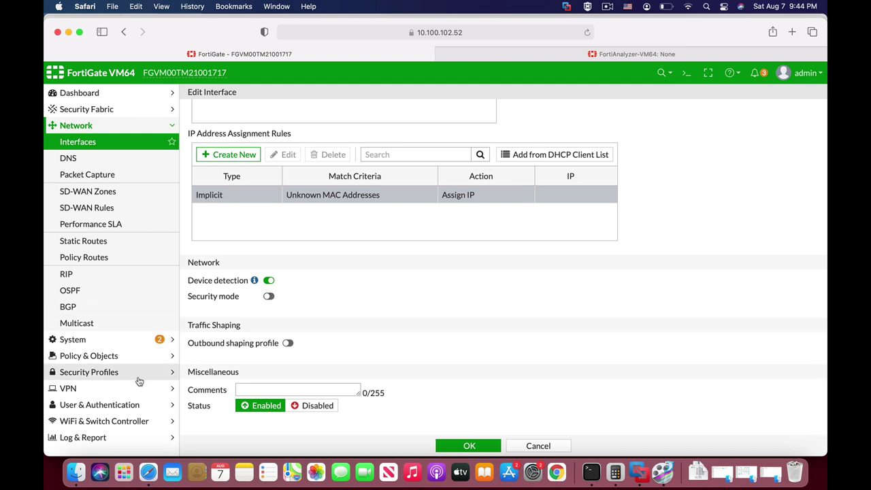
click(470, 445)
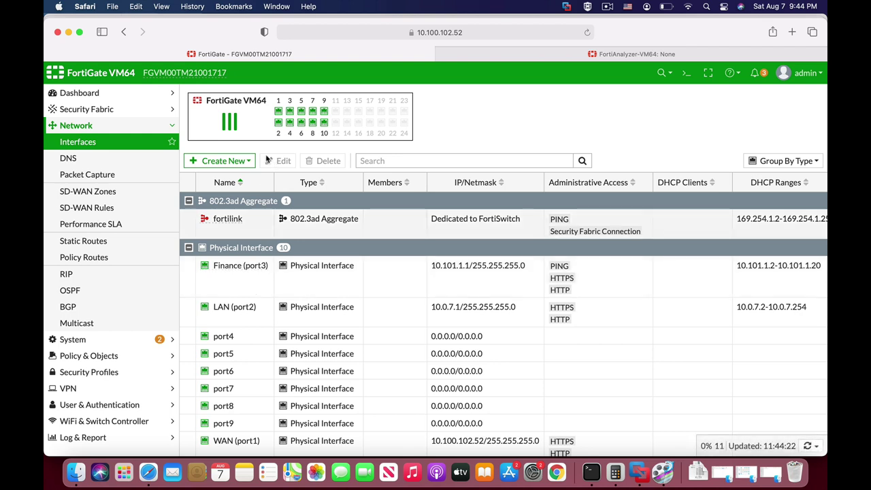
- Start a new interface named finance_out built on Finance (port3)
click(241, 161)
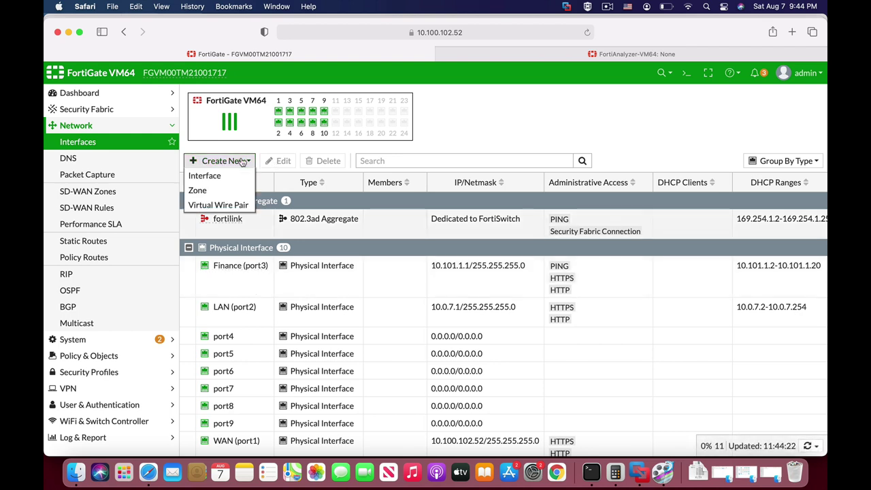
click(235, 177)
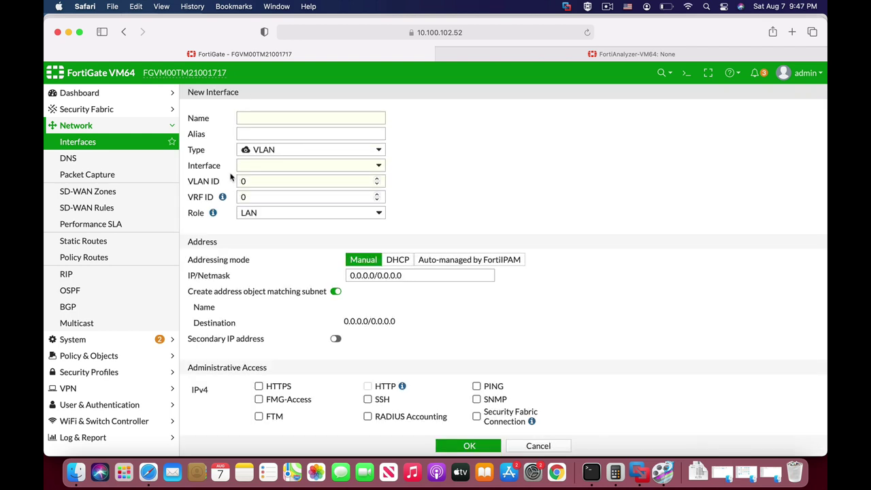
click(253, 118)
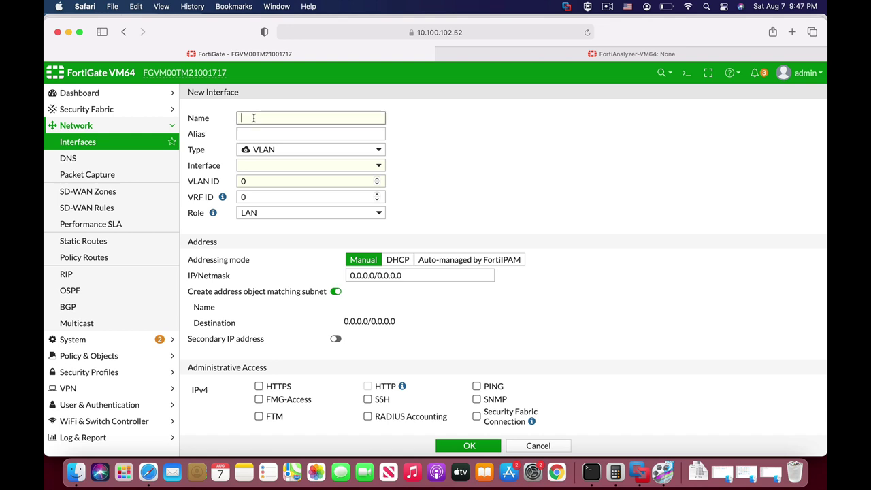
text(financ)
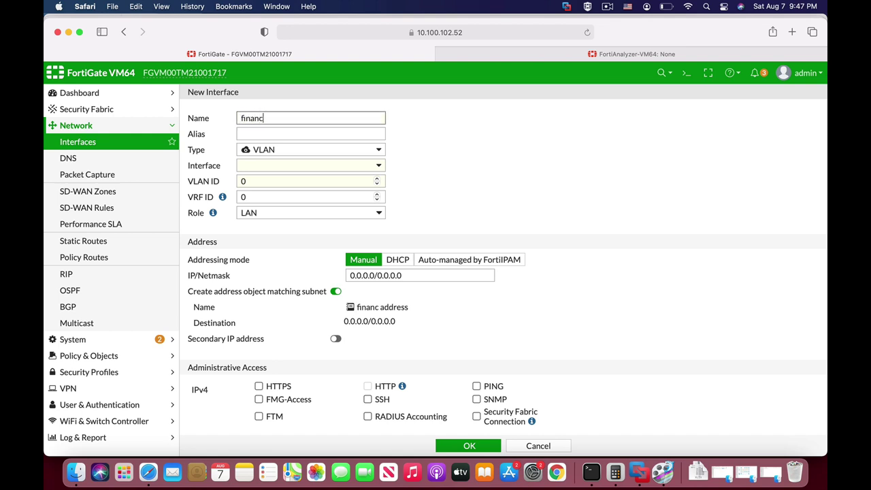
text(e_out)
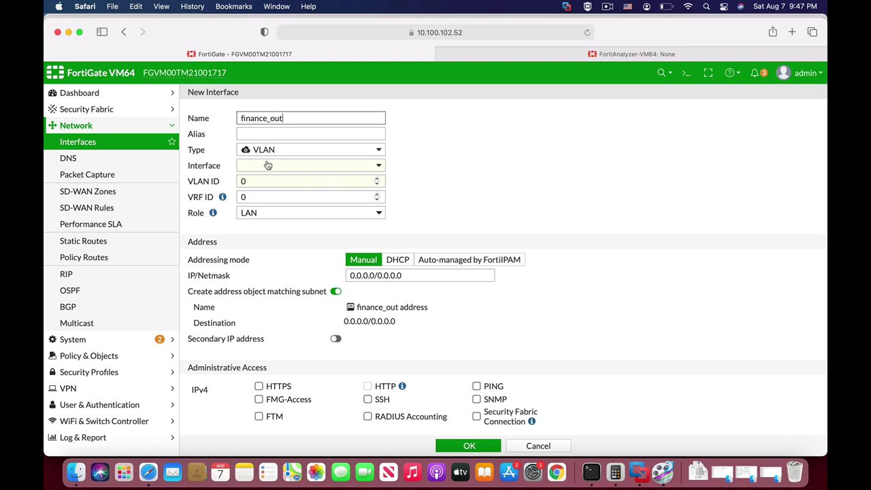
click(267, 166)
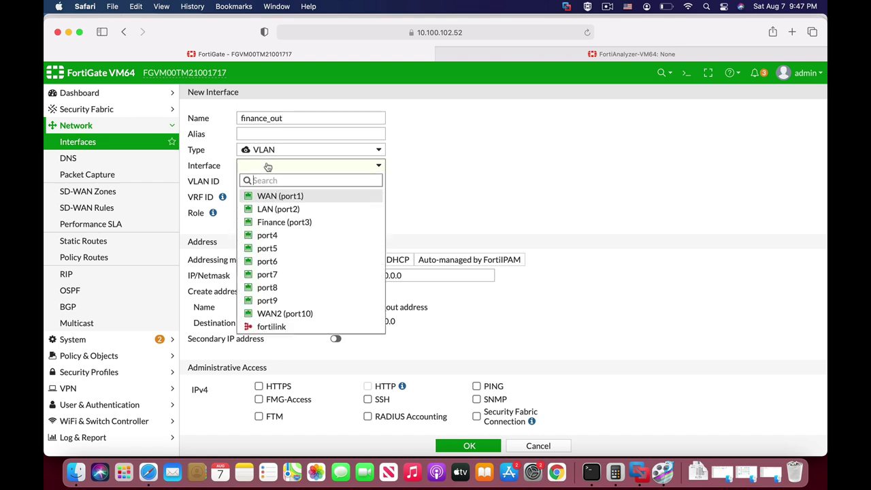
click(304, 222)
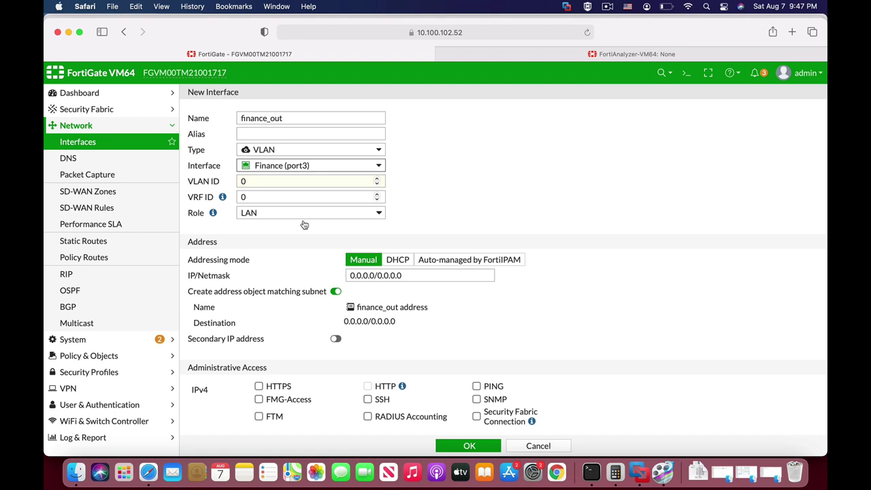
- Set the VLAN ID to 10 and the IP/Netmask to 10.1.102.1/24
drag(256, 184, 229, 185)
text(10)
drag(421, 275, 311, 272)
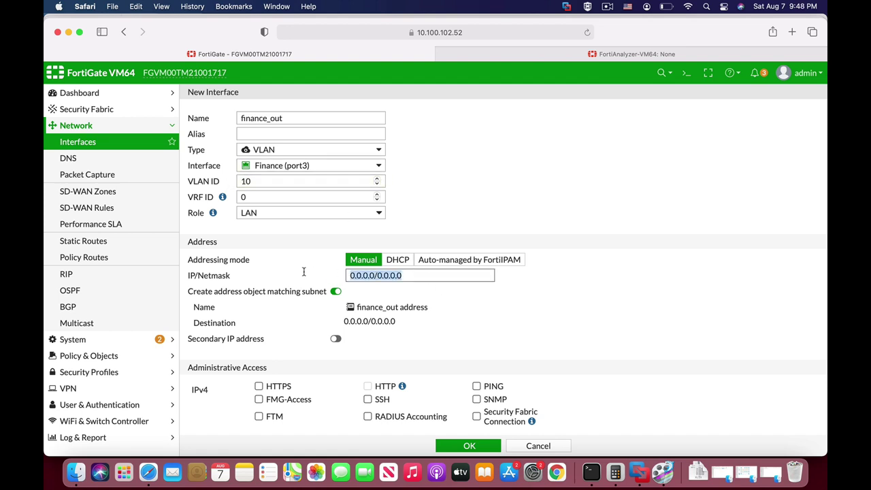
text(10.1.102.1)
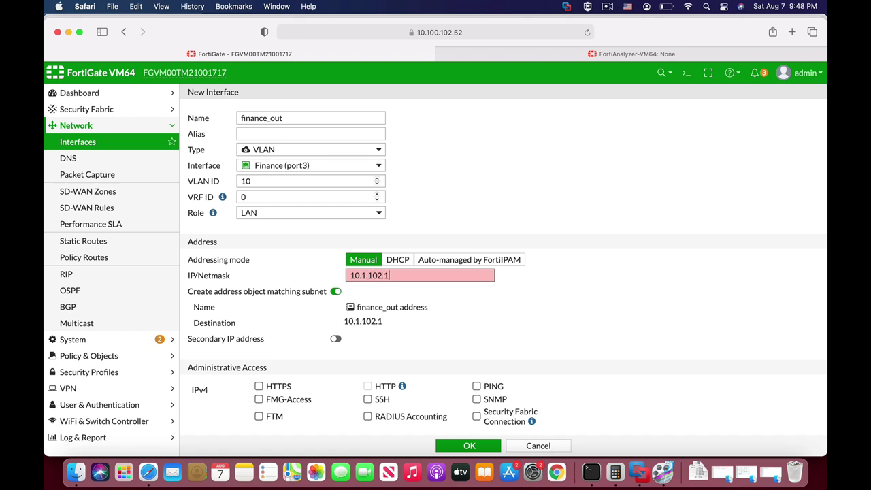
text(/24)
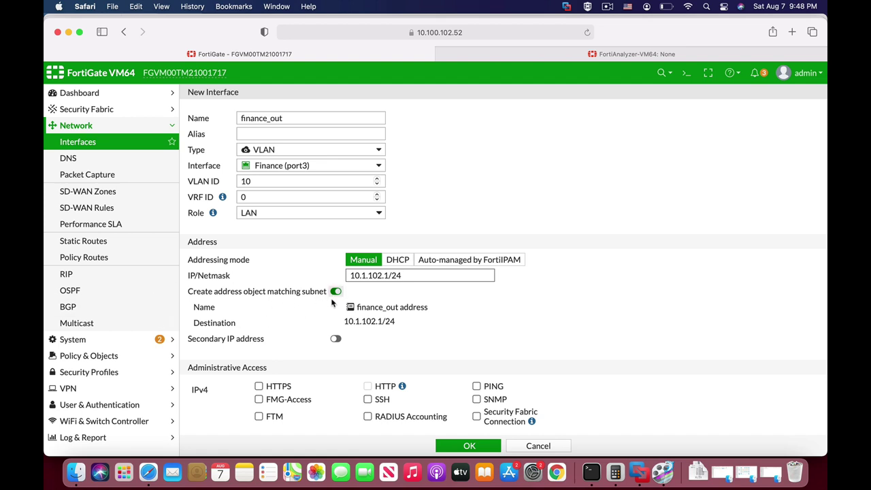
scroll(378, 345, down, 3)
- Allow HTTPS and HTTP access and enable a DHCP server for 10.1.102.2–10.1.102.15
click(258, 270)
click(367, 270)
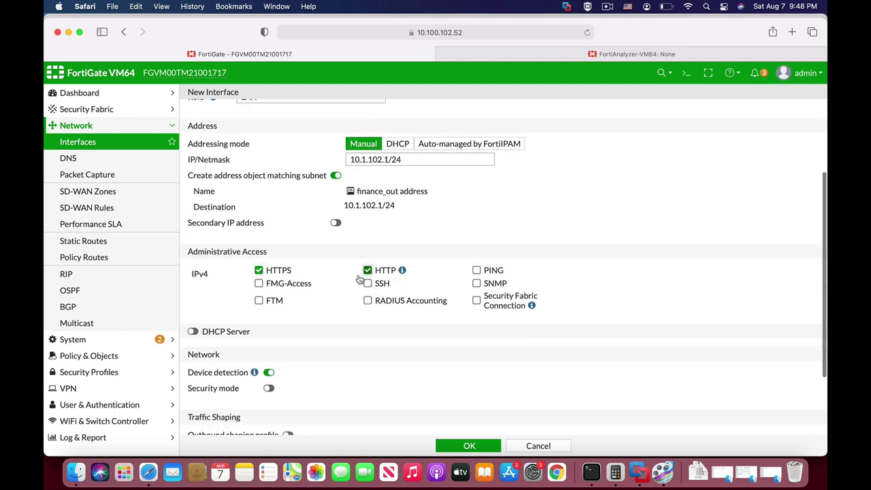
scroll(323, 374, down, 2)
click(194, 245)
drag(356, 262, 336, 262)
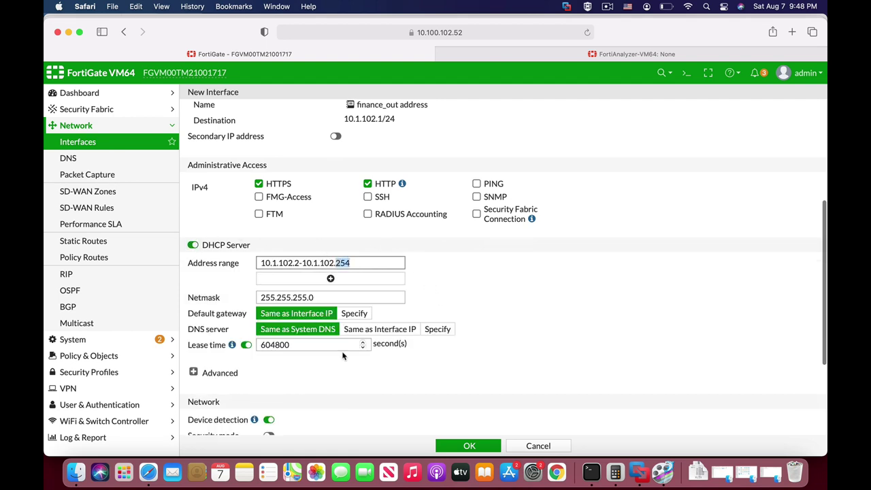
text(15)
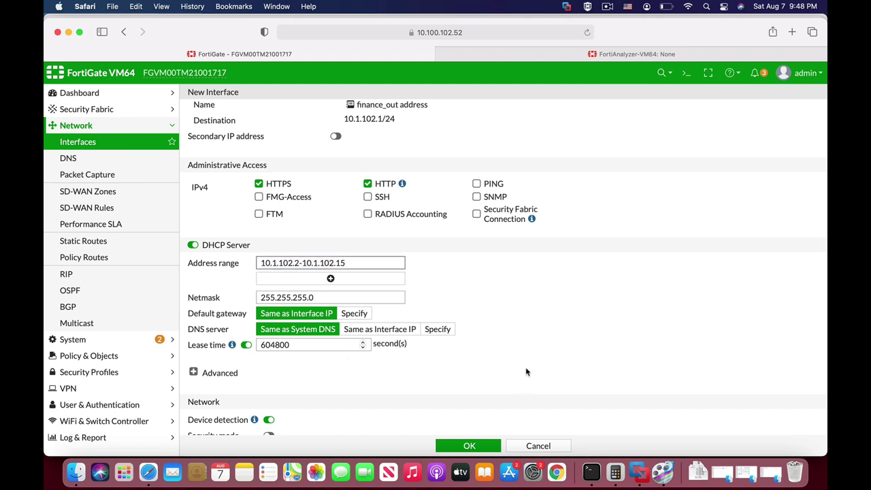
- Expand the advanced DHCP settings and begin a new IP address assignment rule
scroll(527, 371, down, 3)
click(194, 292)
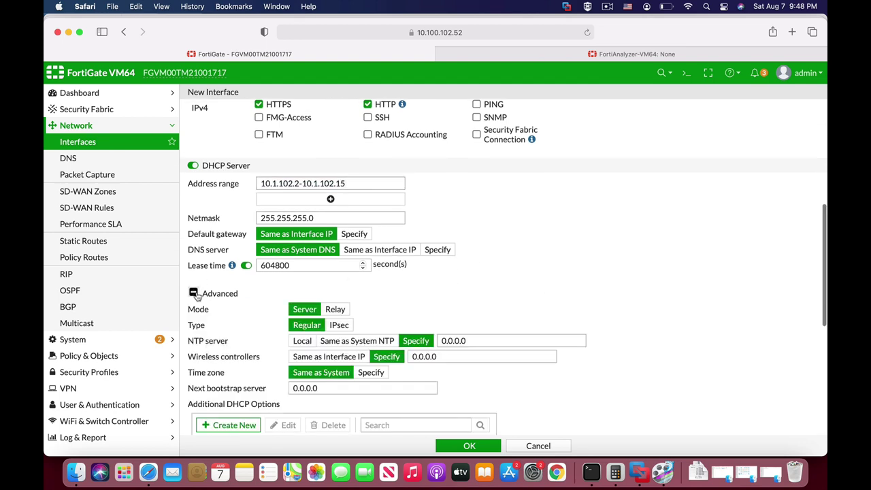
scroll(454, 325, down, 4)
scroll(453, 325, down, 3)
click(238, 355)
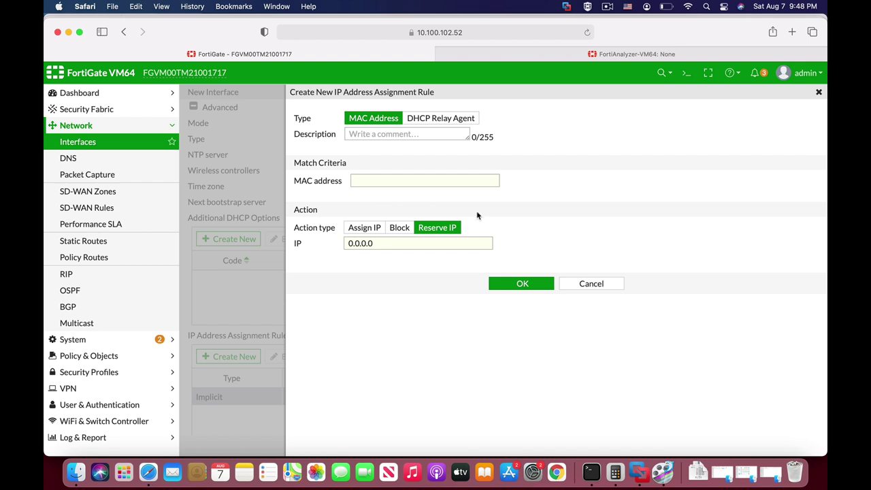
- Cancel the extra assignment rule, keep only the Implicit rule, and save finance_out
click(614, 284)
scroll(402, 361, down, 3)
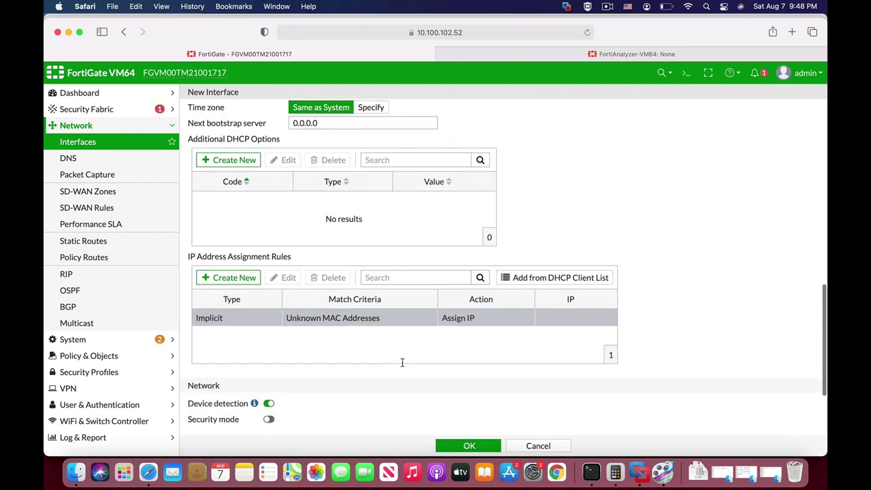
right_click(368, 322)
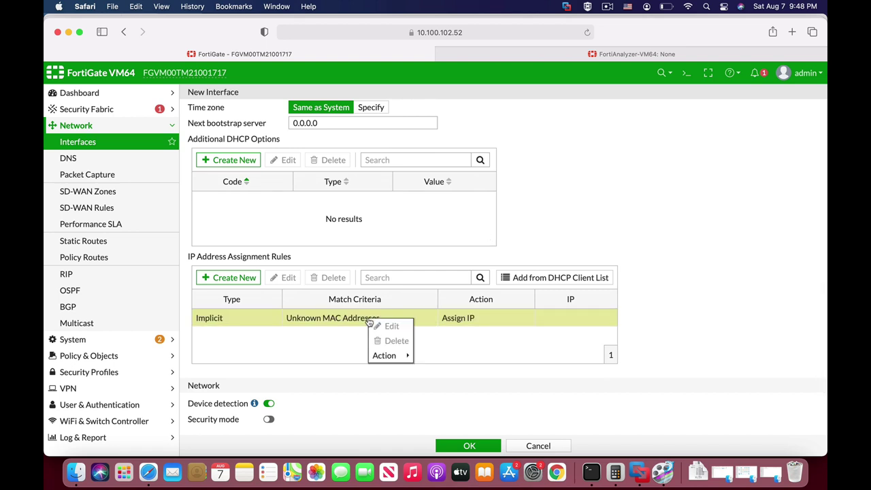
mouse_move(401, 359)
click(546, 408)
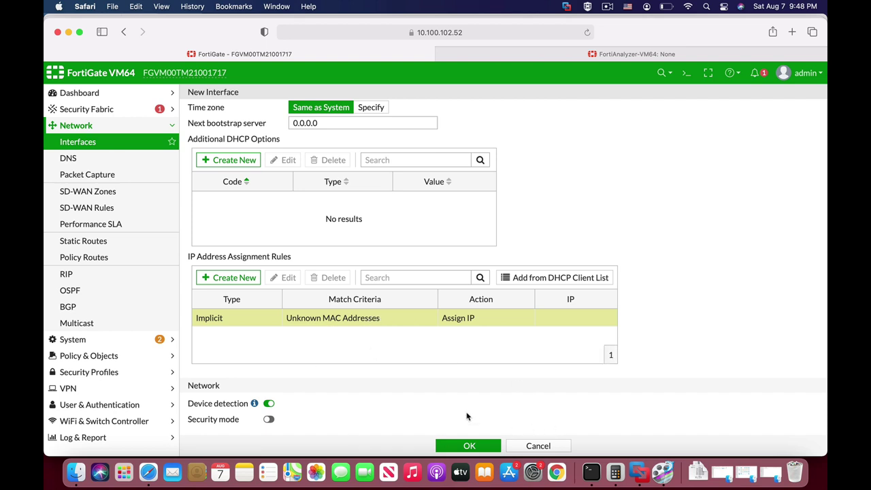
scroll(466, 416, down, 3)
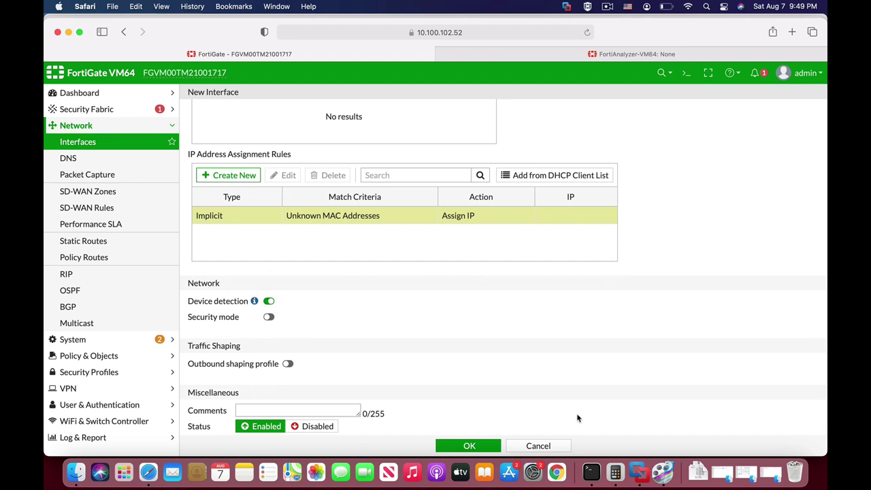
click(466, 446)
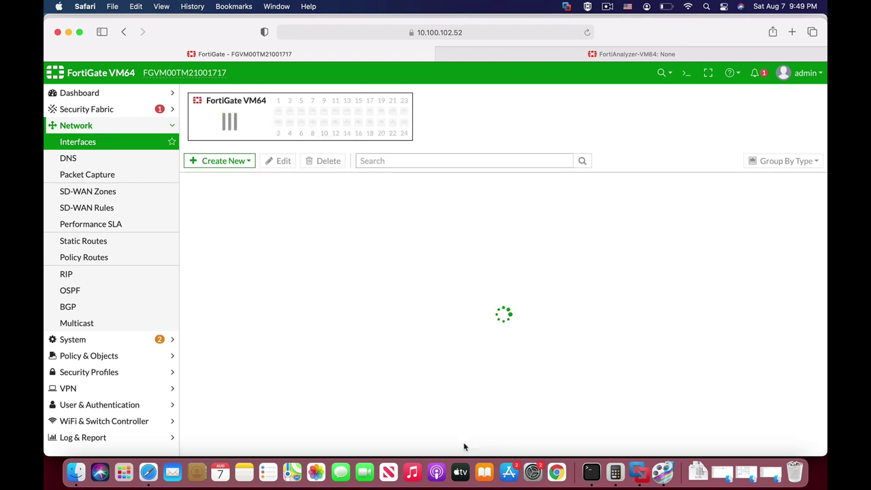
- Start a new Firewall user group named finance
click(120, 406)
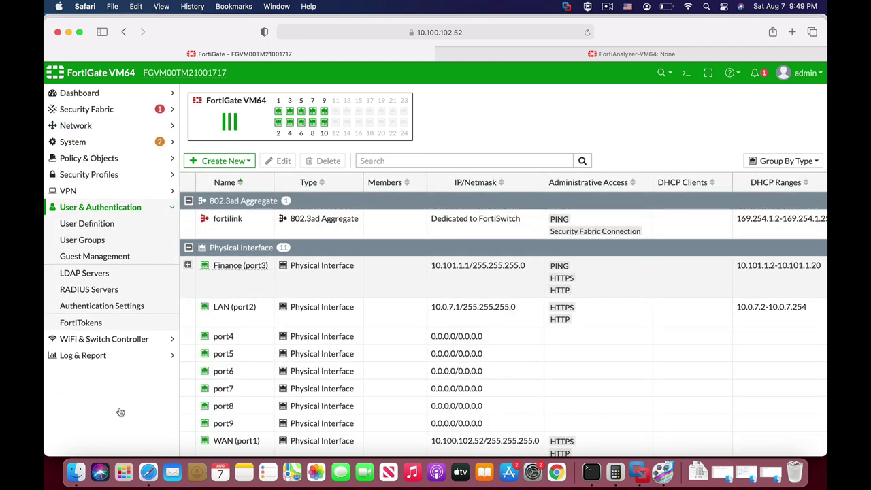
click(89, 238)
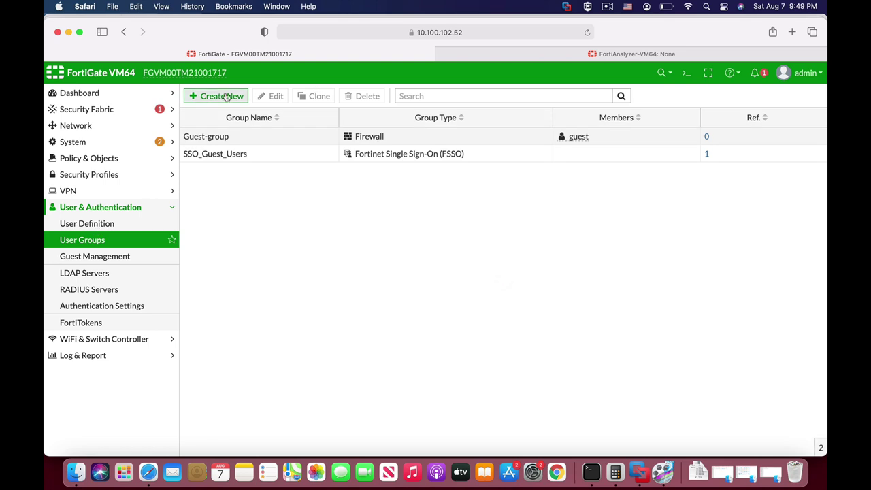
click(226, 95)
click(274, 118)
text(finance)
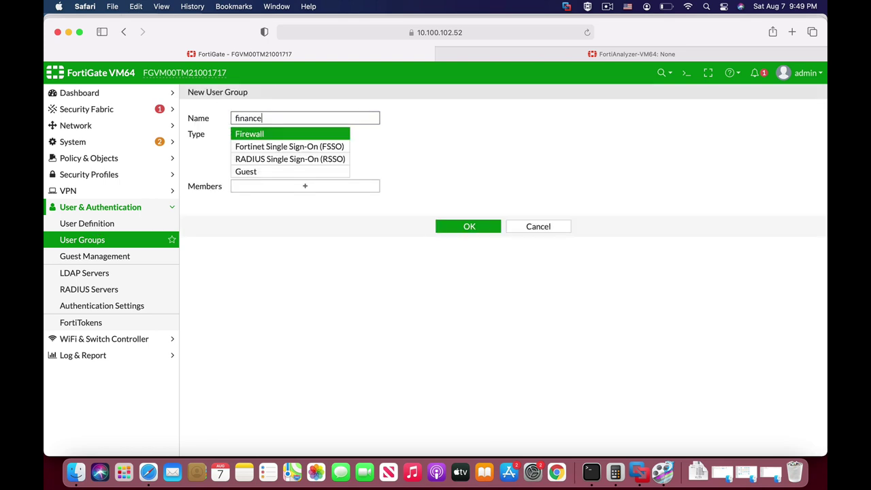
- Create a new local user from the members list, entering its username and password
click(301, 185)
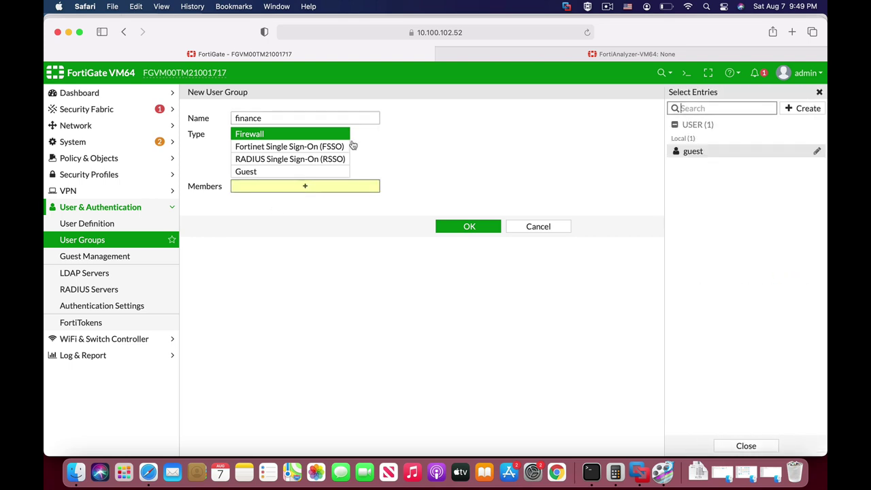
click(808, 109)
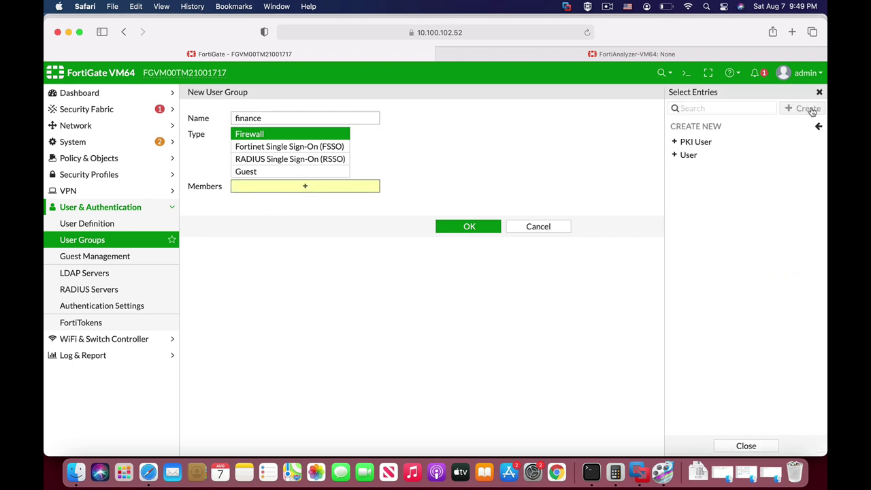
click(690, 155)
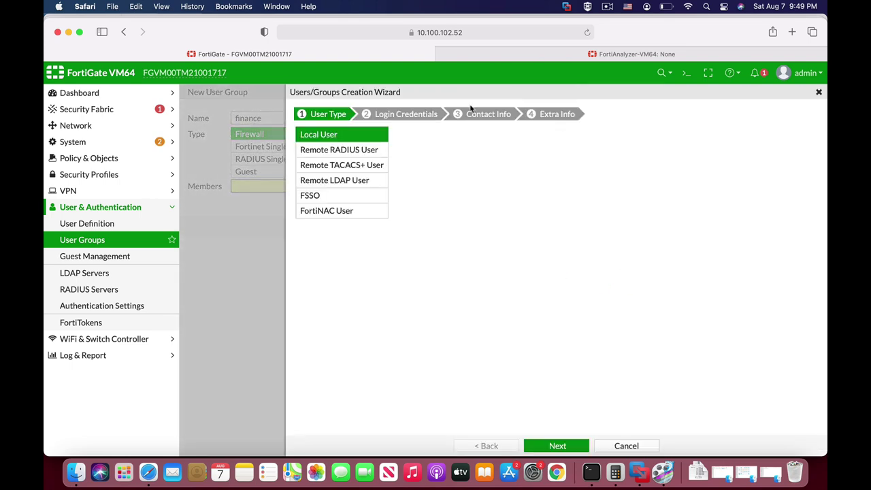
click(557, 446)
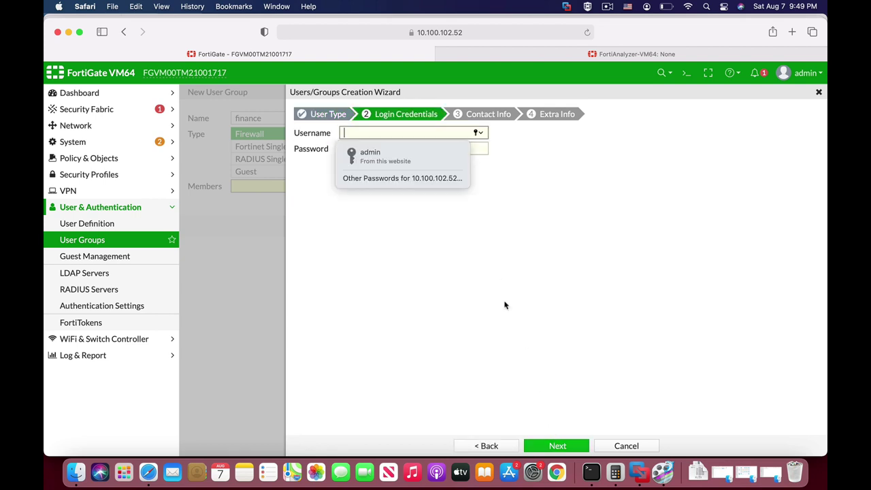
click(455, 148)
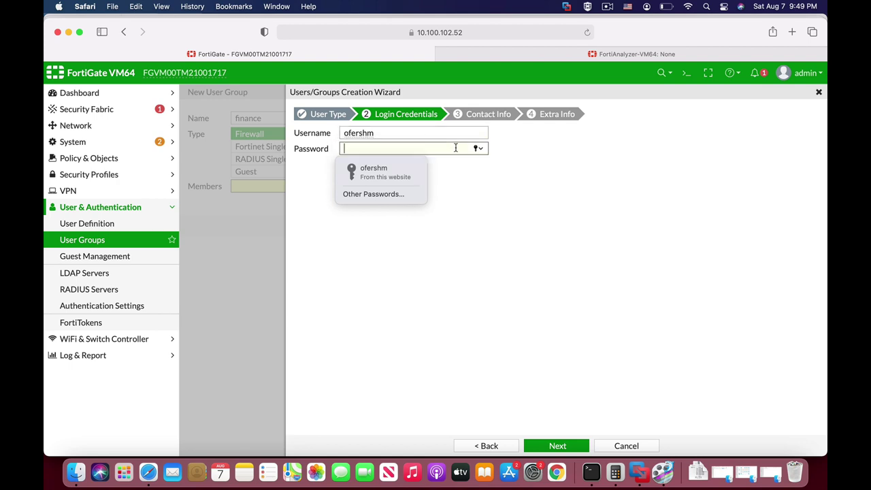
text(f)
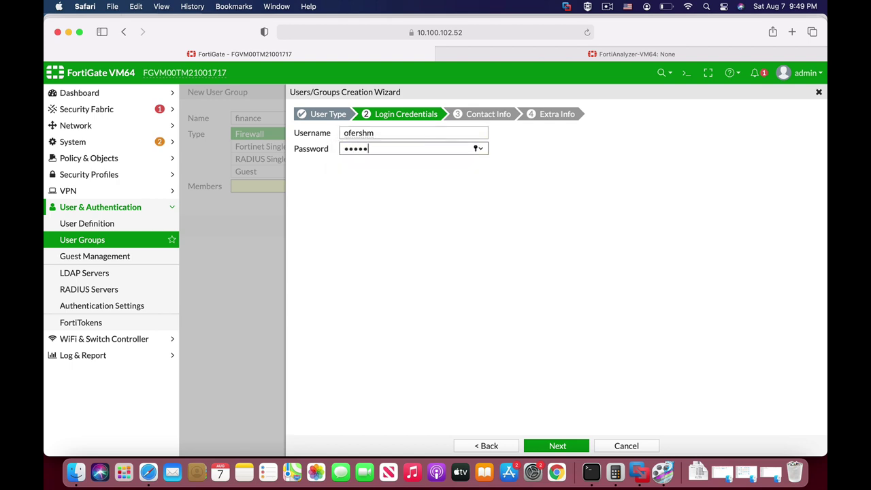
- Finish the user wizard, add the new user as a member, and save the finance group
click(561, 446)
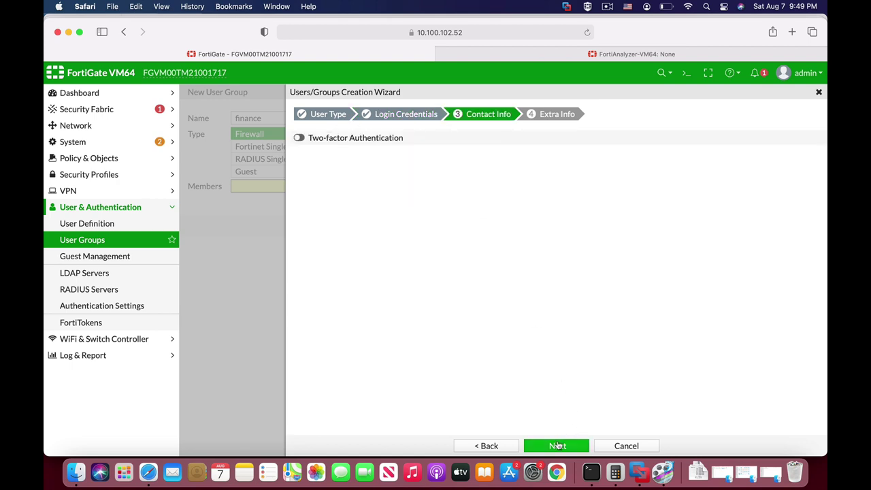
click(560, 449)
click(566, 446)
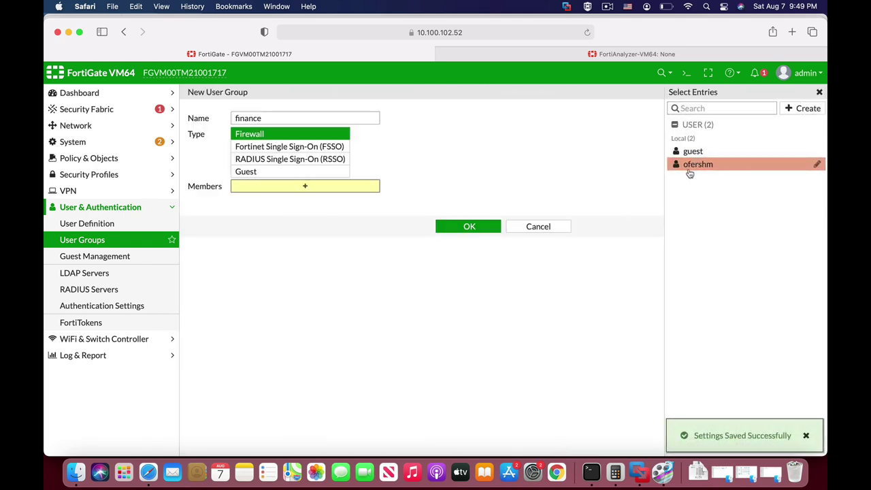
click(688, 165)
click(473, 239)
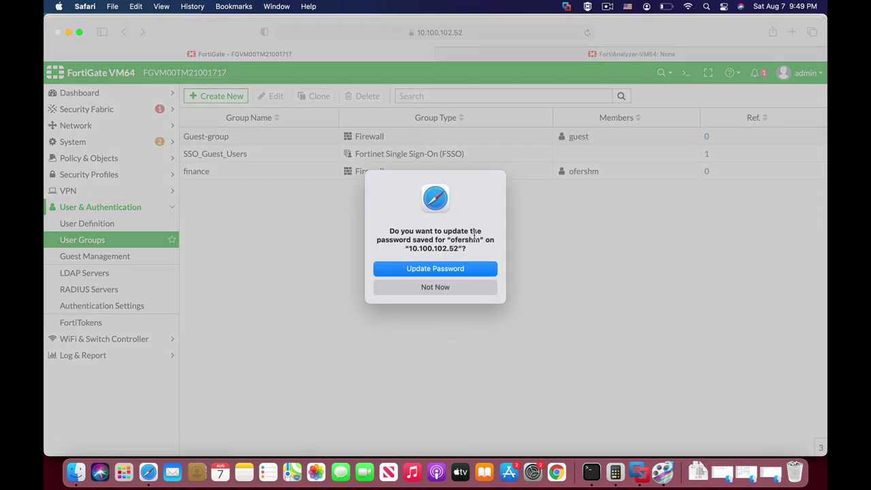
- Dismiss the browser password prompt and open Finance (port3) for editing at its DHCP Server section
click(445, 287)
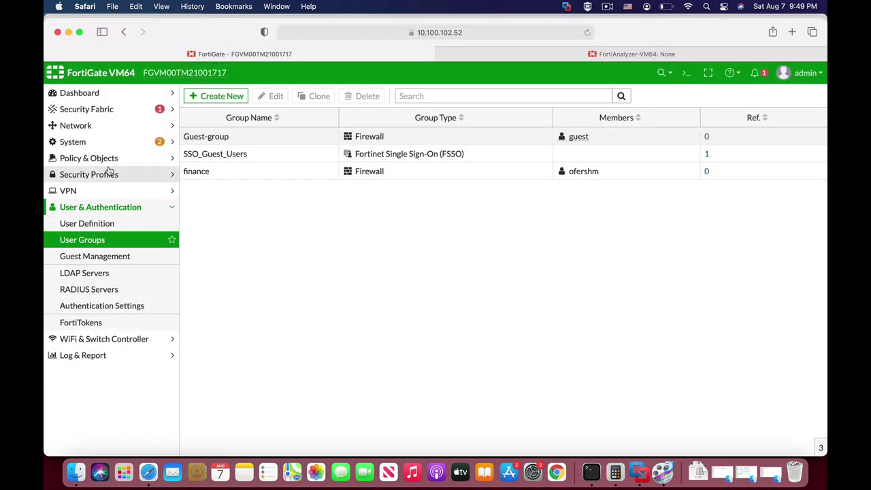
click(85, 130)
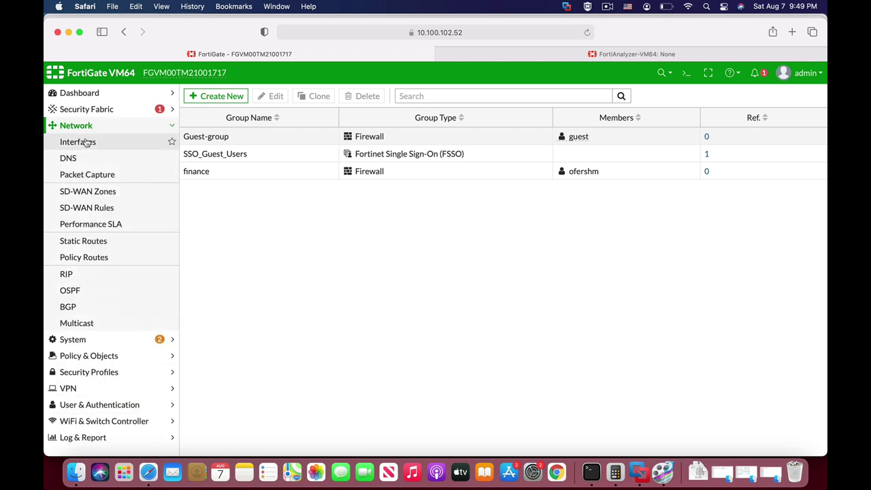
click(86, 142)
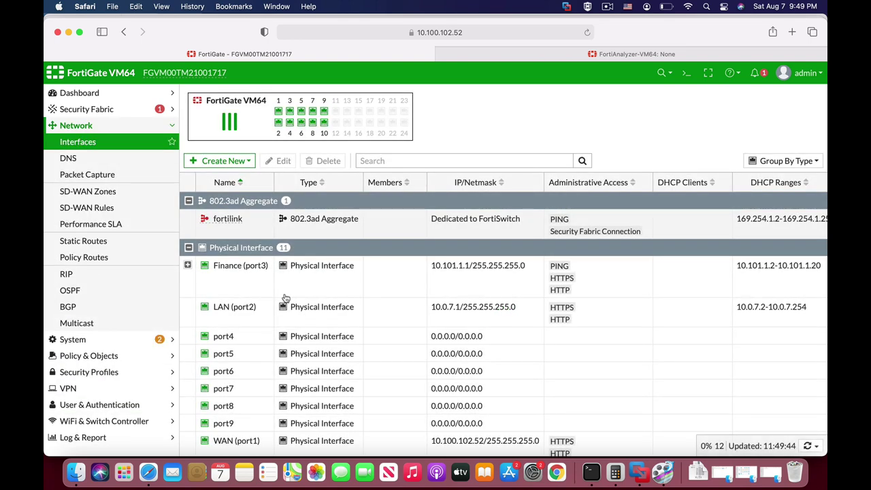
click(286, 286)
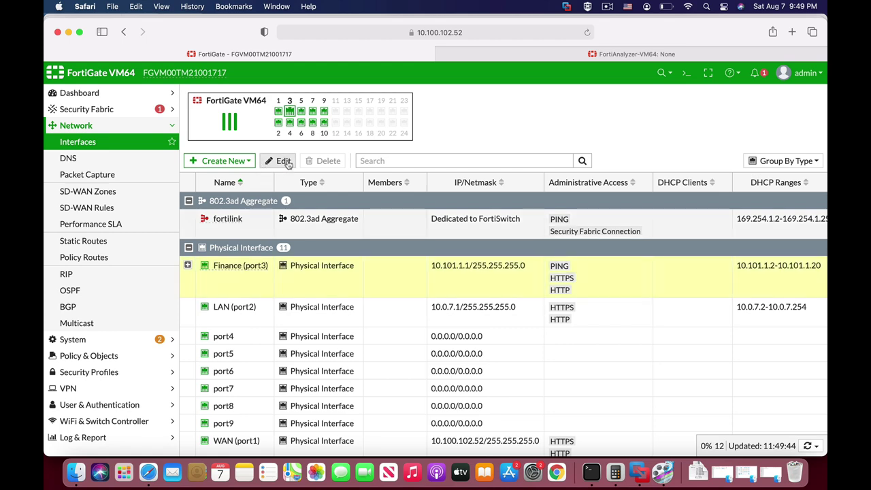
click(286, 163)
scroll(408, 356, down, 8)
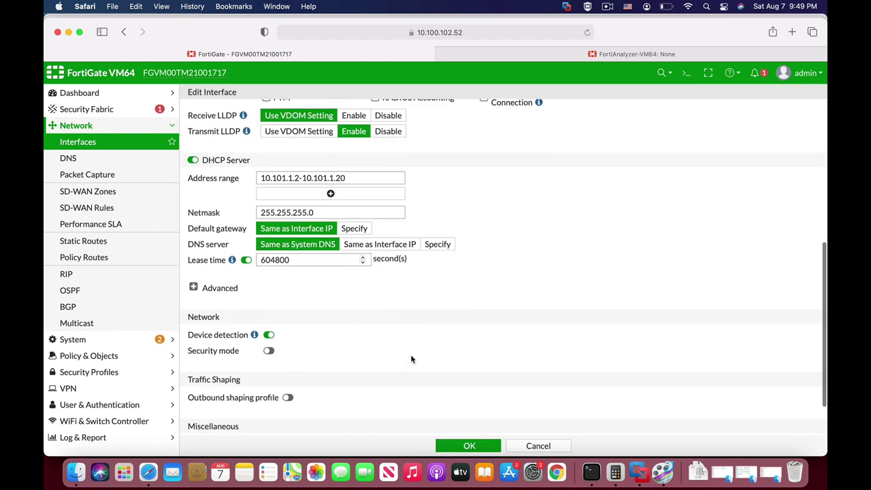
- Enable Captive Portal security mode restricted to the finance user group and save the interface
scroll(411, 358, down, 2)
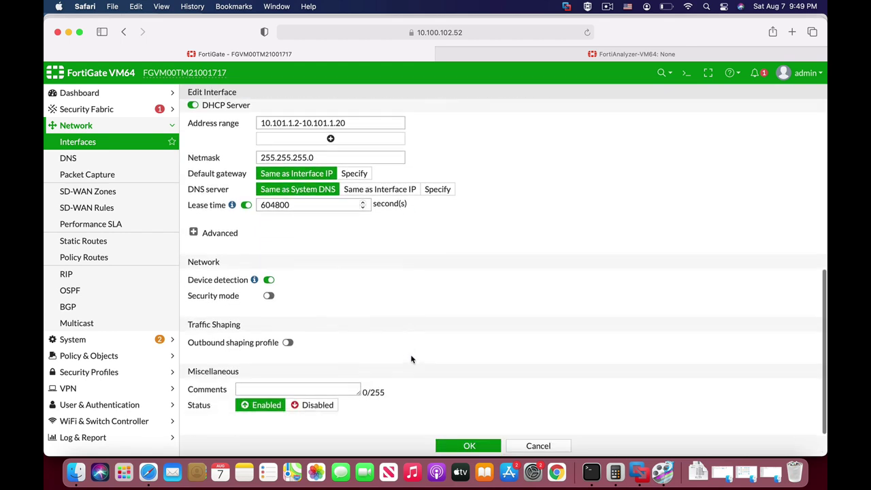
click(272, 298)
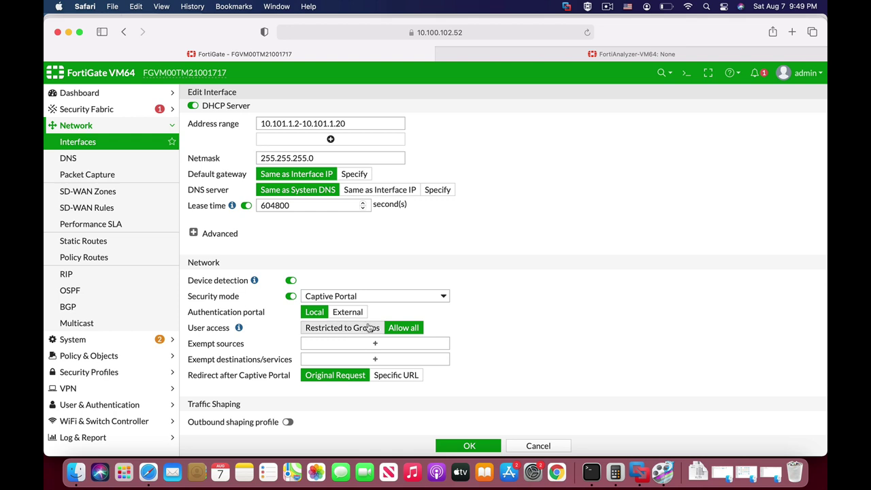
click(368, 327)
click(385, 343)
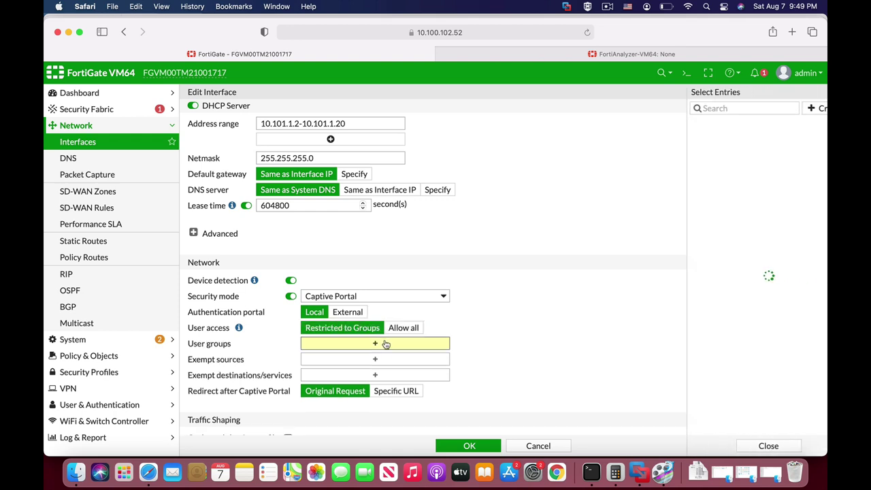
click(696, 125)
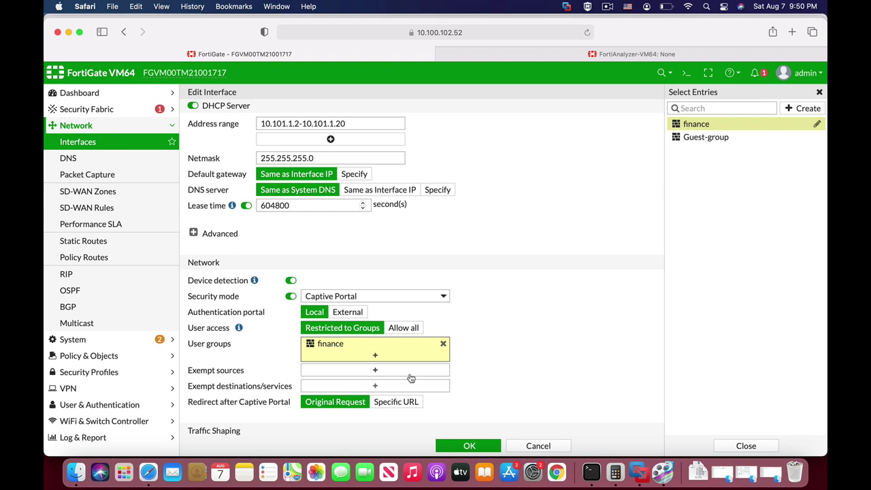
click(473, 445)
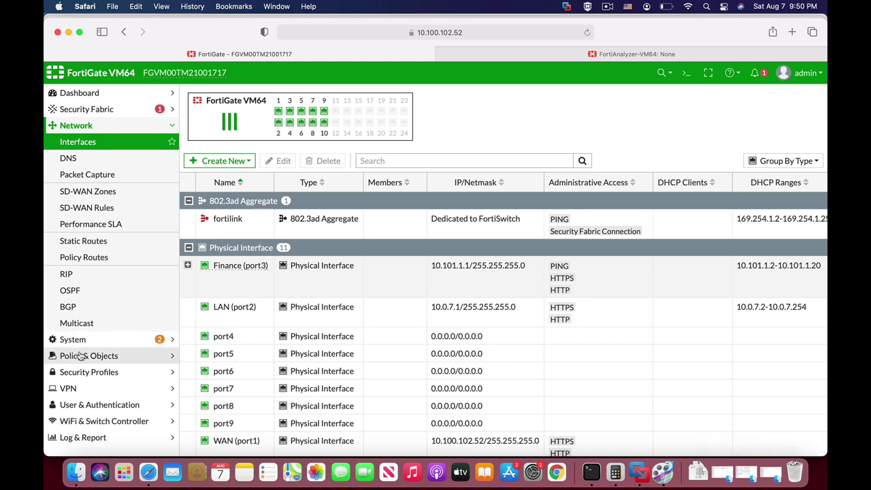
- Review the default 0.0.0.0/0 route, confirming gateway 10.100.102.1 on WAN (port1), and close it
click(96, 242)
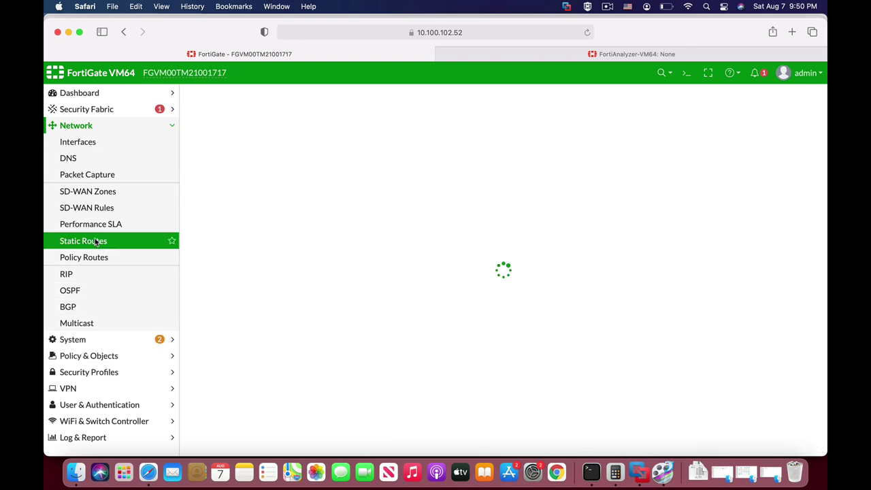
click(229, 153)
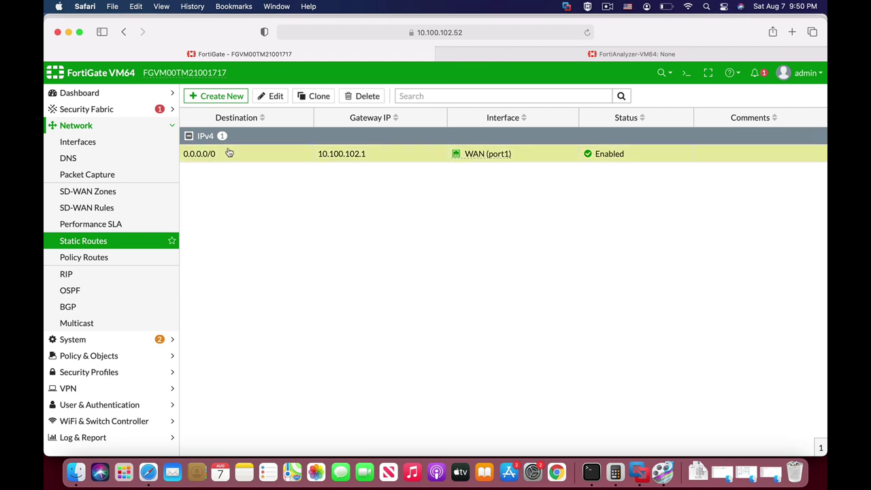
click(275, 98)
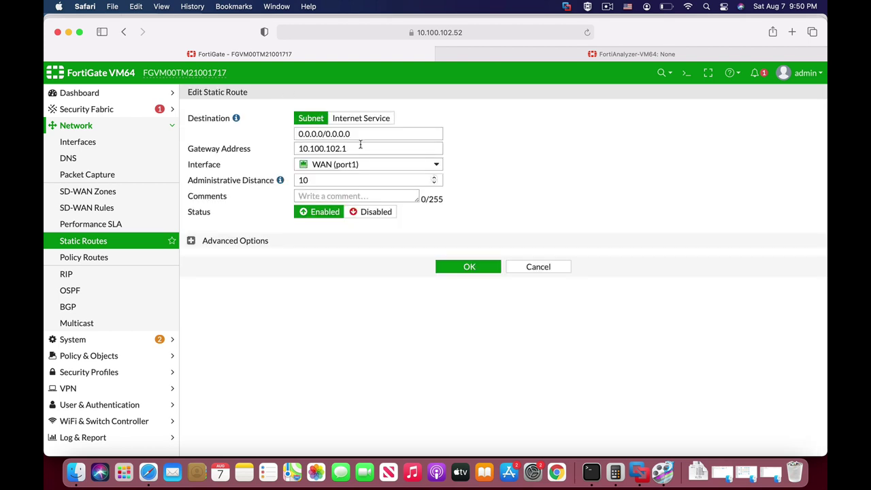
drag(408, 133, 293, 134)
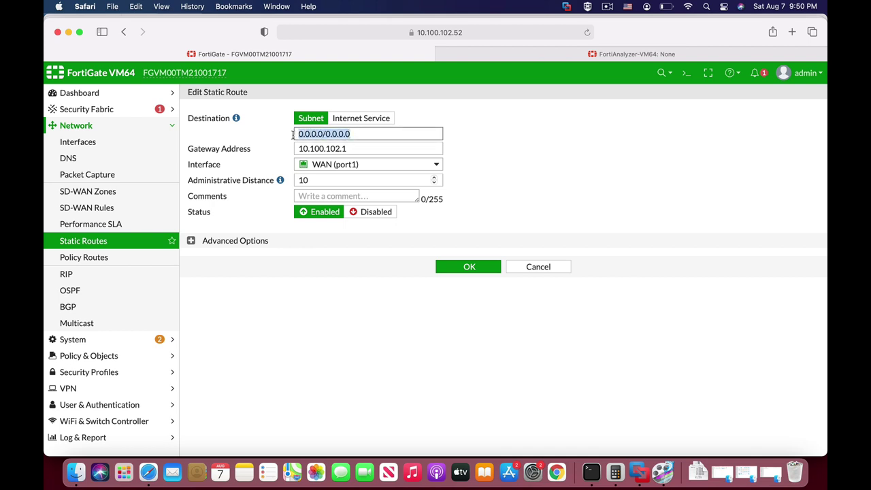
click(364, 148)
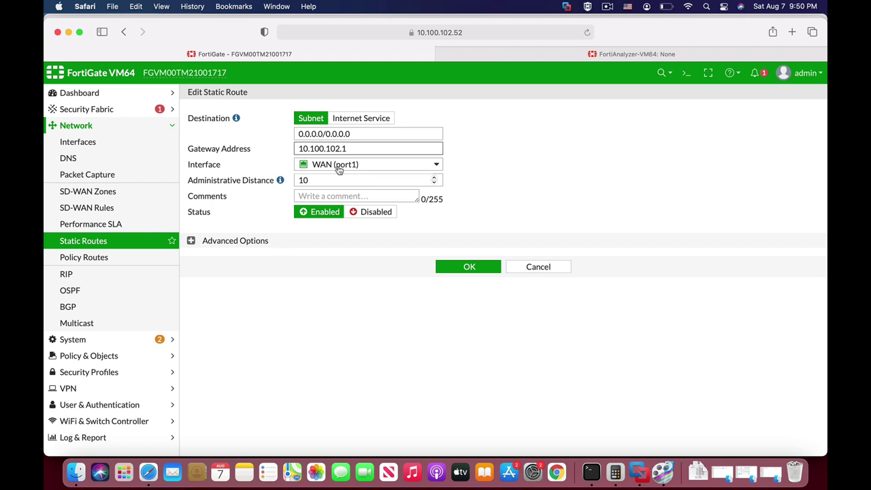
mouse_move(338, 170)
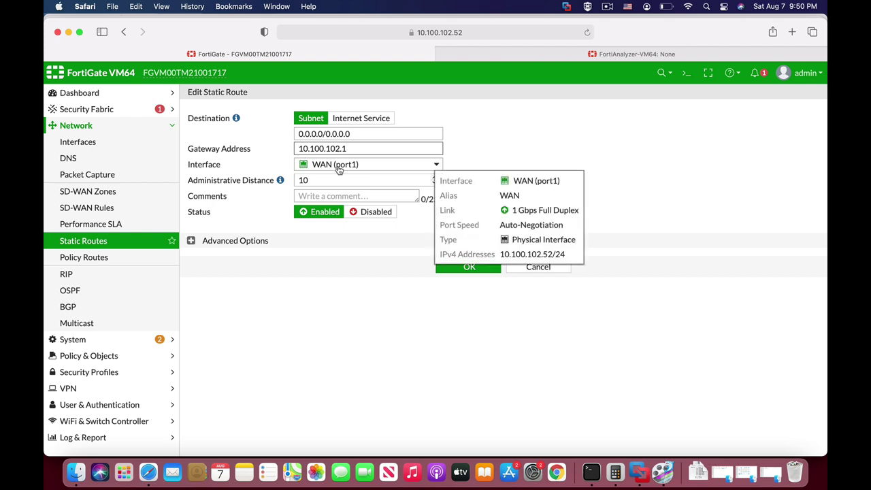
click(468, 268)
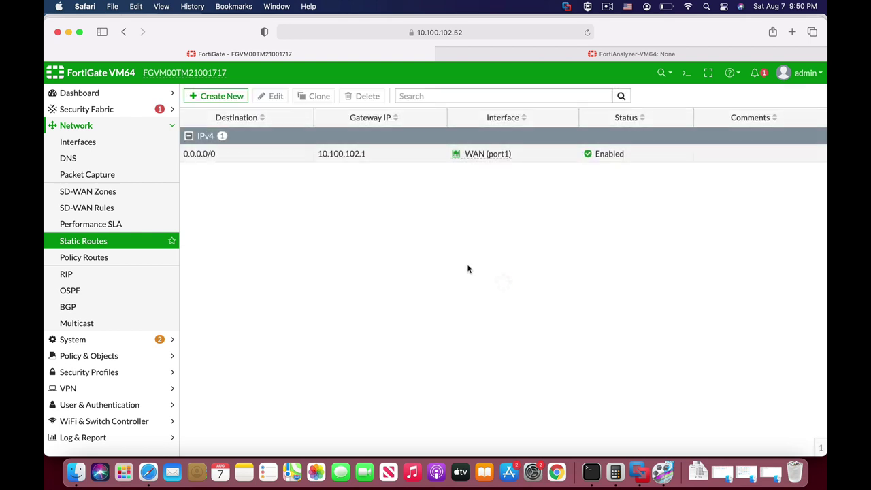
click(97, 356)
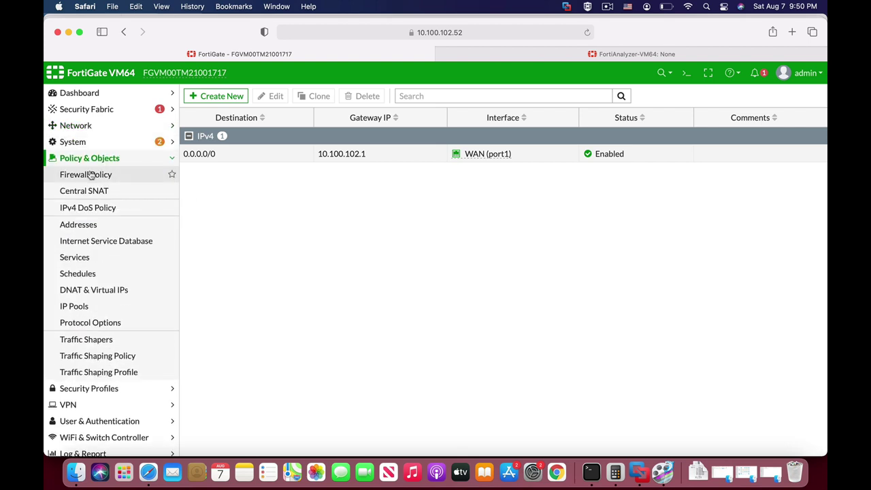
- Start a new firewall policy named finance_out
click(91, 175)
click(242, 96)
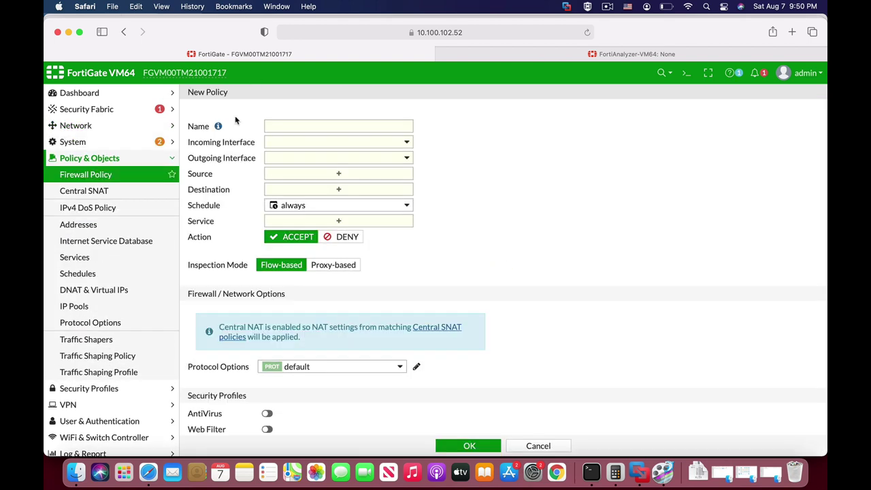
click(291, 126)
text(fin)
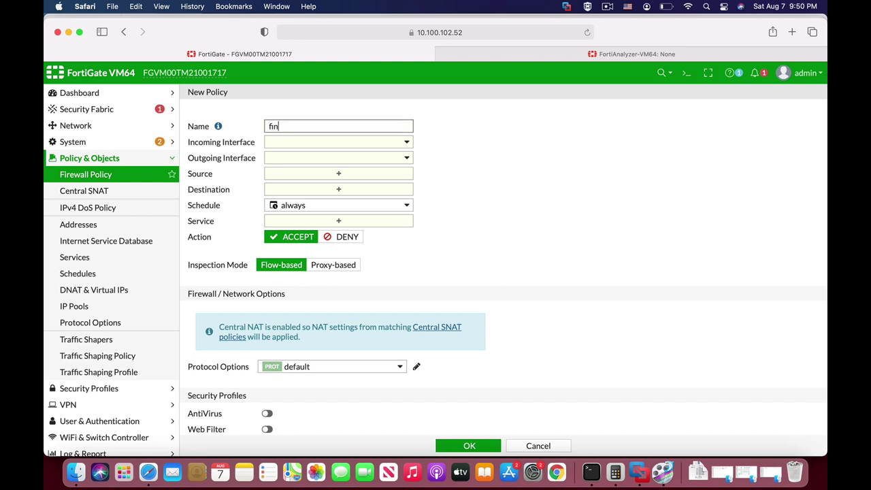
text(ance_out)
- Set the incoming interface to Finance (port3) and outgoing interface to WAN (port1)
click(347, 145)
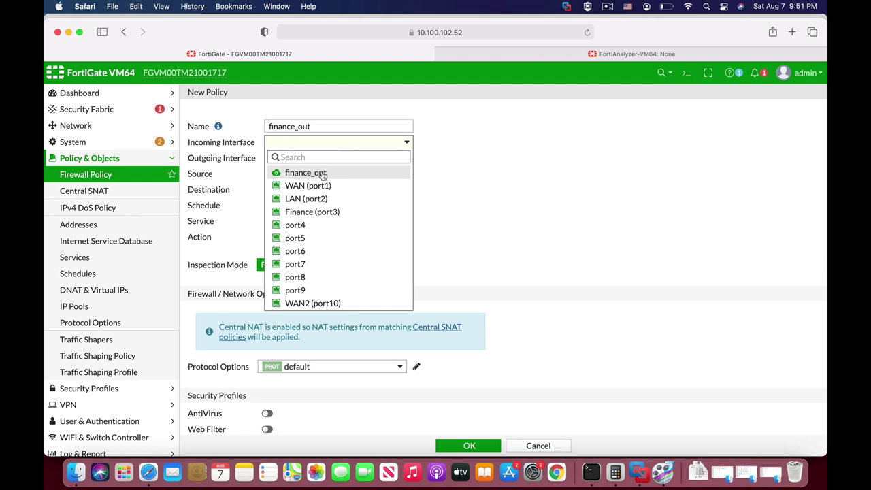
click(312, 211)
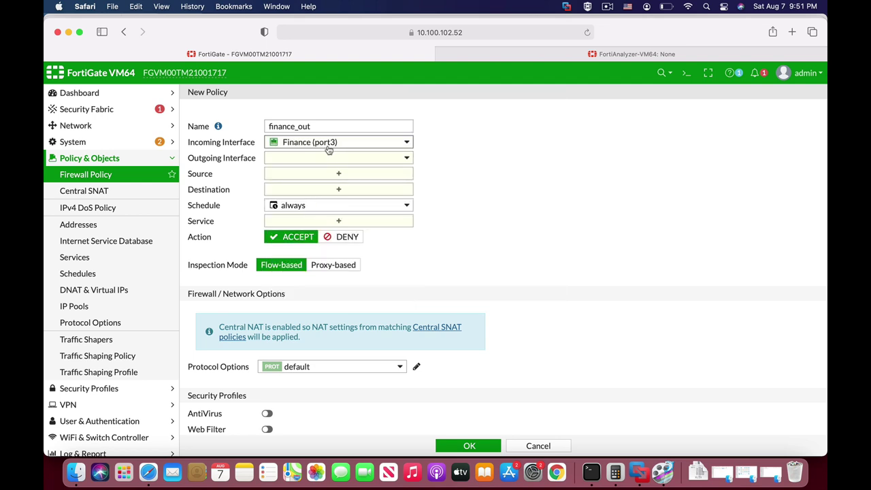
mouse_move(341, 149)
click(340, 159)
click(310, 202)
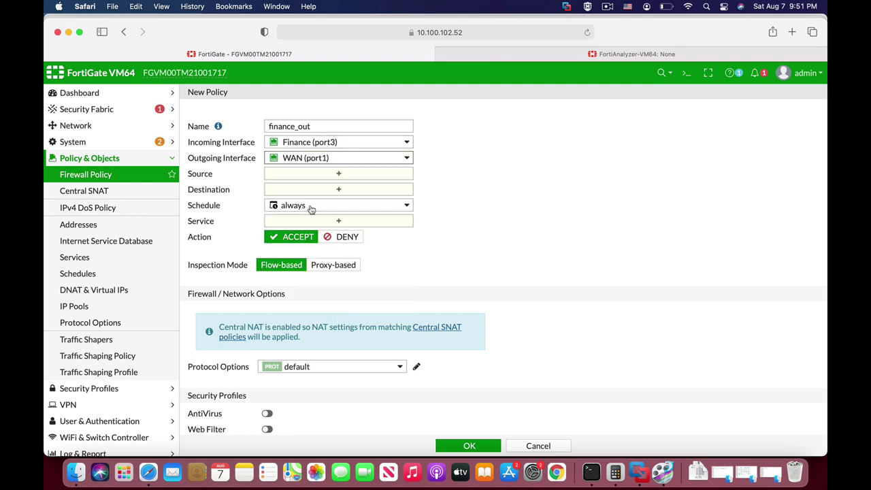
click(333, 174)
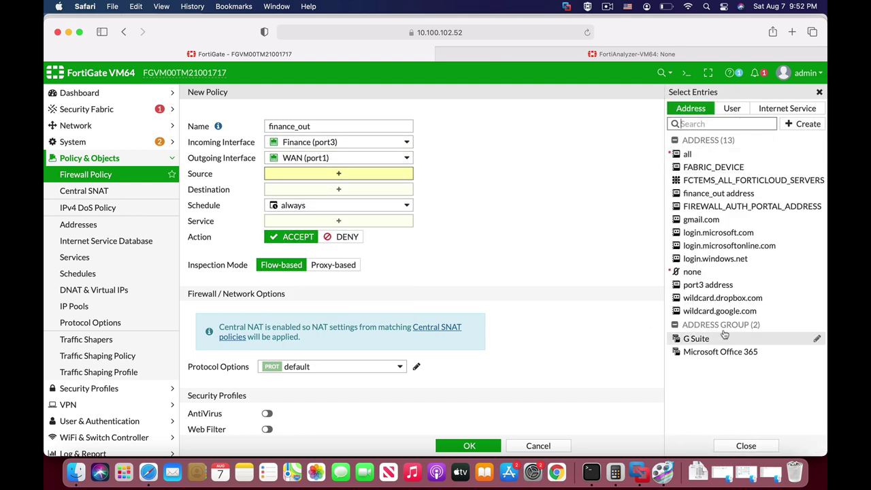
- Set the finance_out policy's source to port3 address, destination to all, and service to ALL
mouse_move(709, 289)
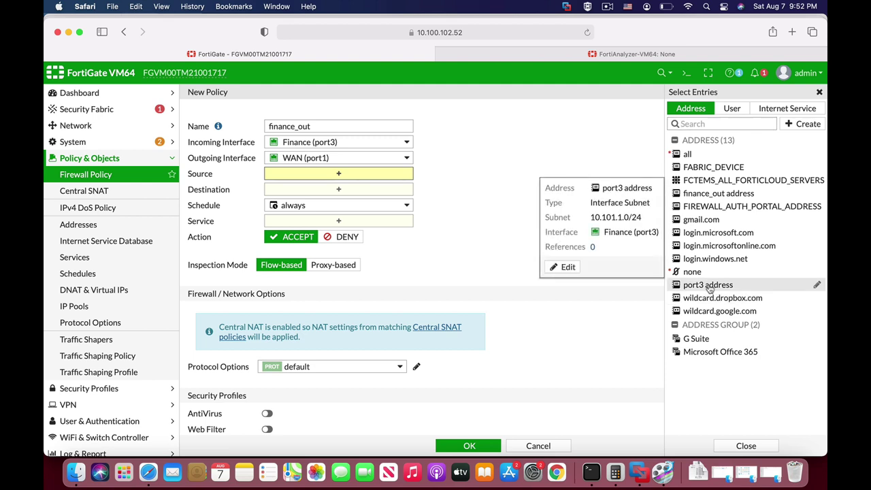
click(709, 288)
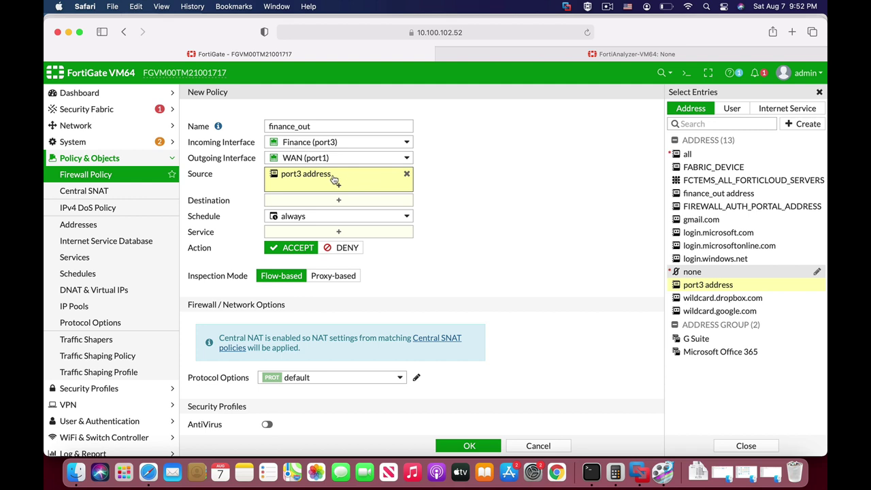
mouse_move(303, 179)
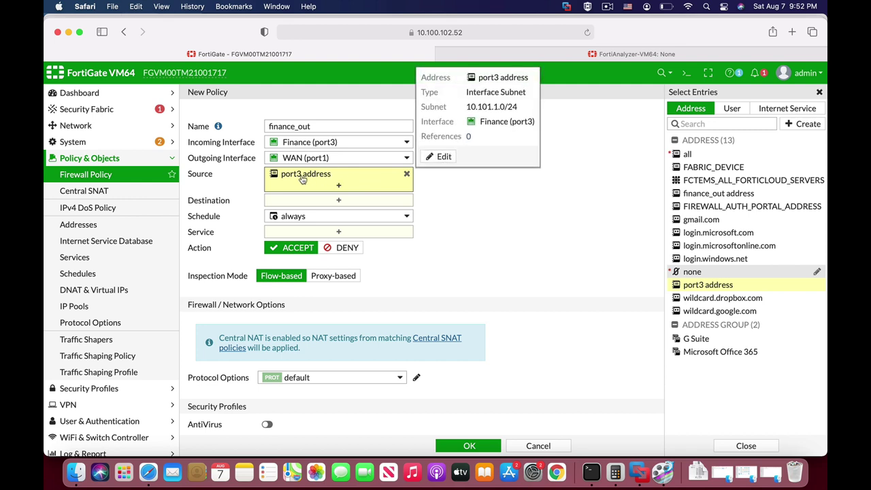
click(338, 200)
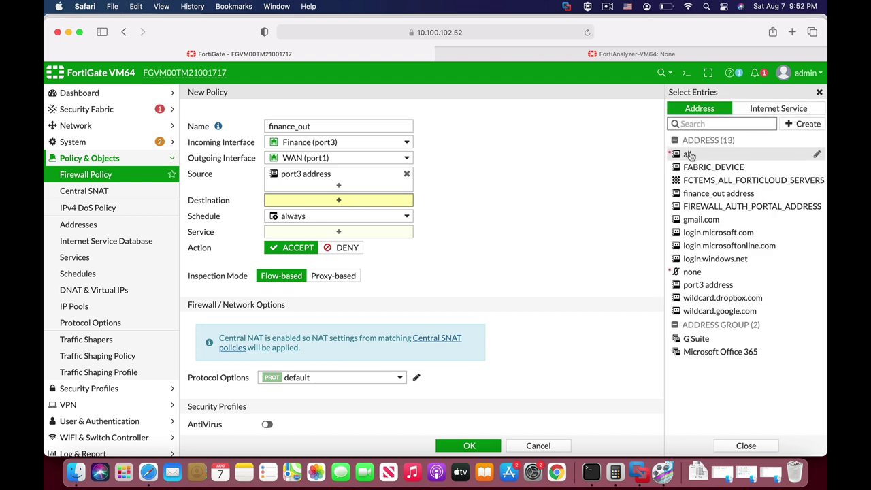
click(689, 155)
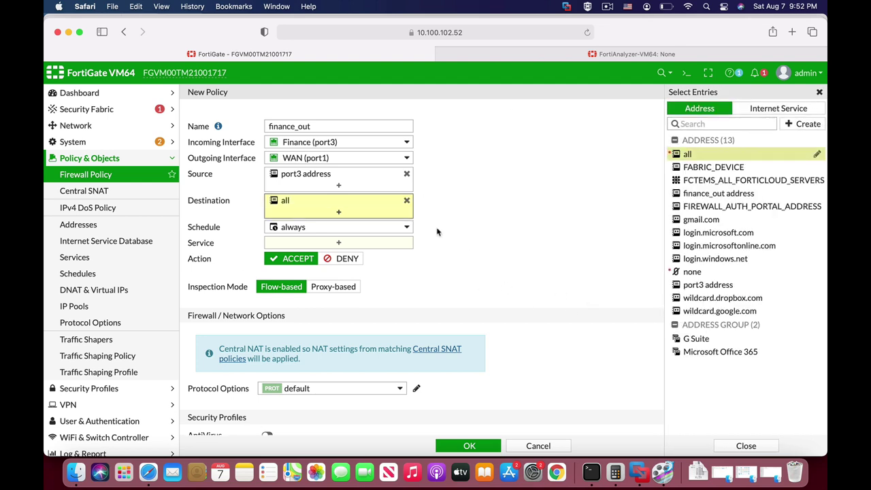
mouse_move(322, 183)
click(403, 243)
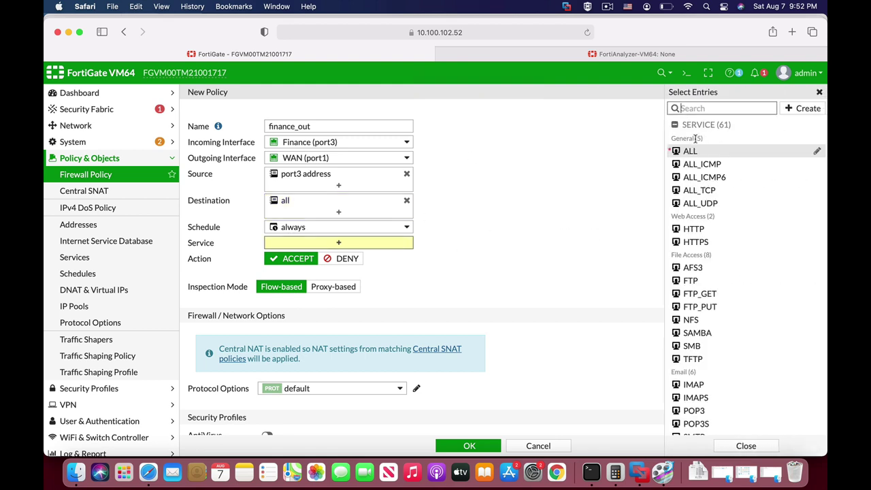
click(689, 151)
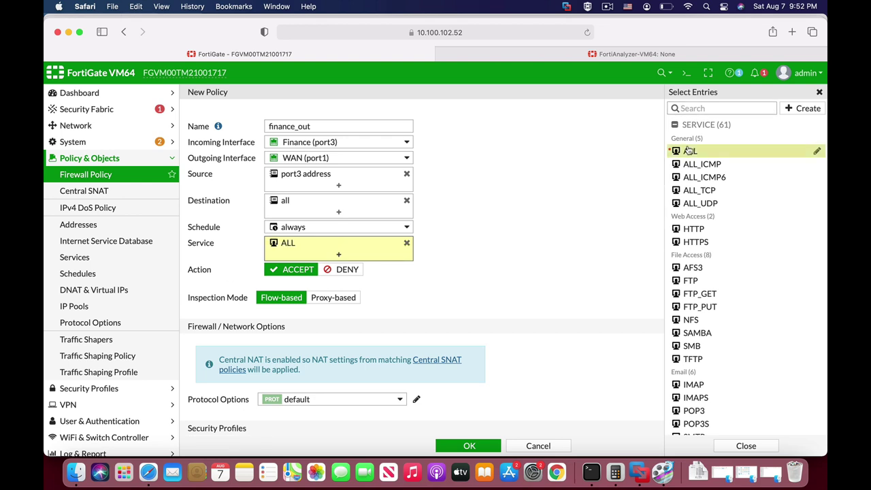
- Leave AntiVirus and Web Filter disabled and save the finance_out policy
scroll(404, 204, down, 5)
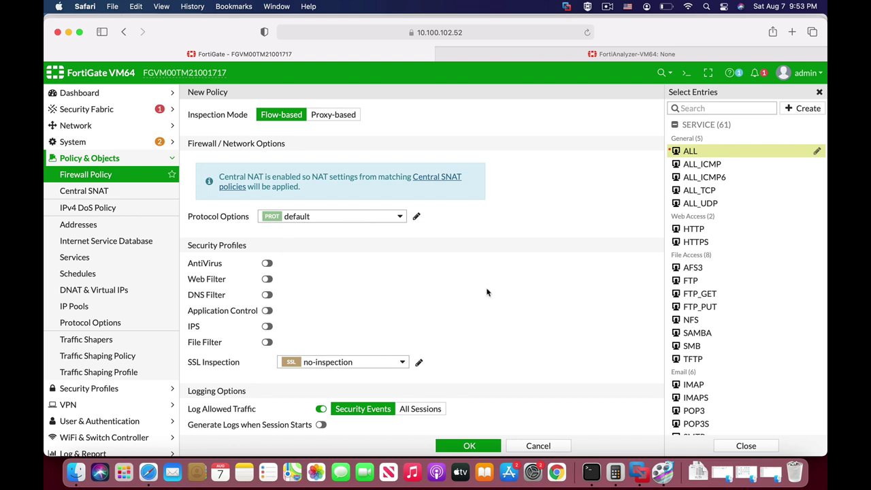
scroll(487, 293, down, 3)
click(266, 172)
click(334, 175)
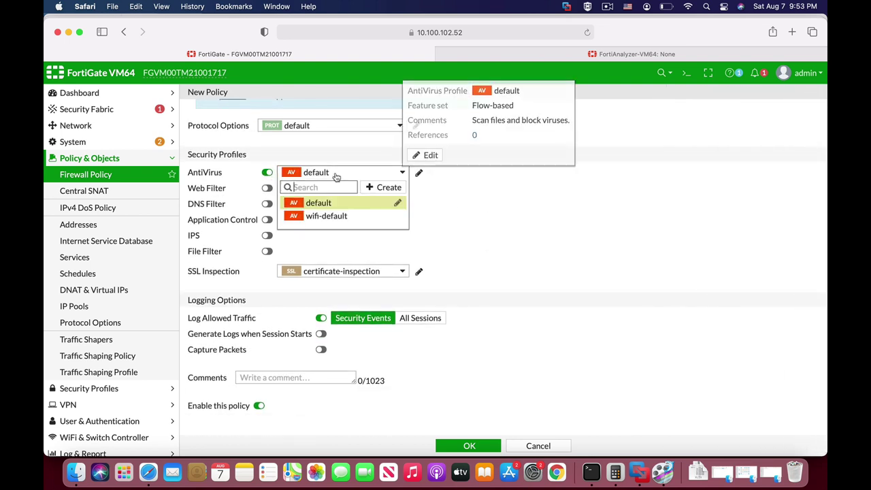
click(267, 187)
click(267, 188)
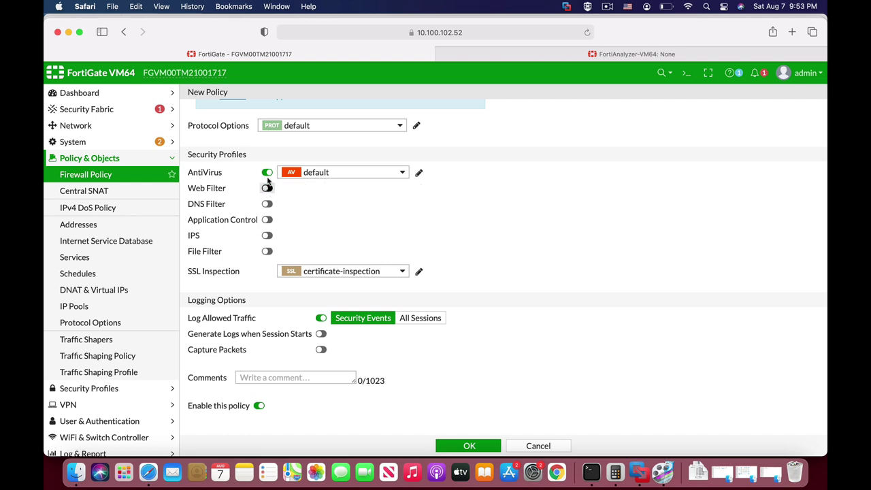
click(267, 172)
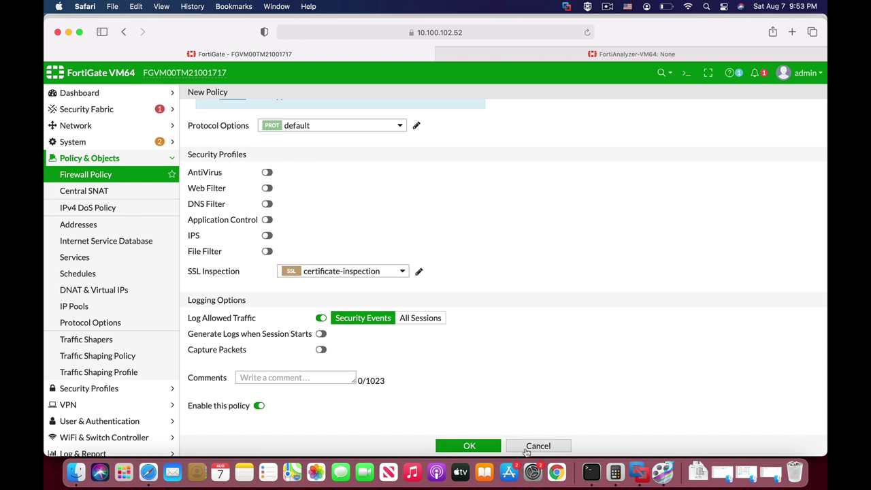
click(469, 446)
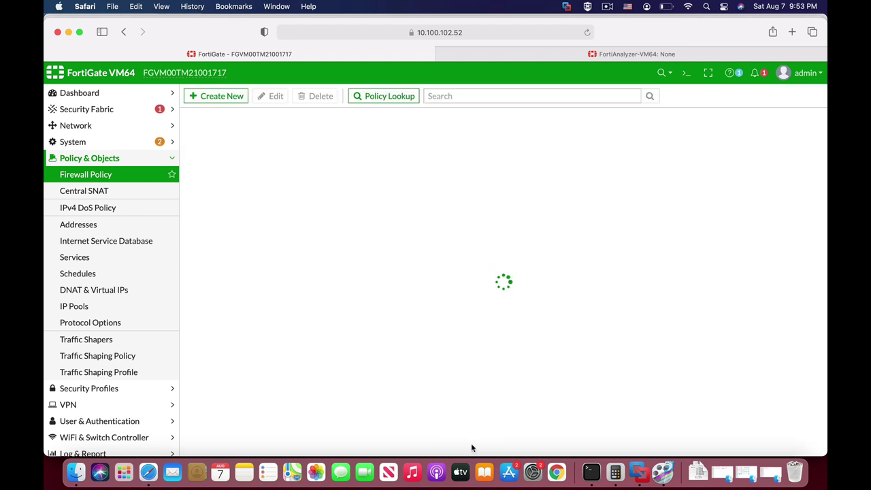
click(221, 96)
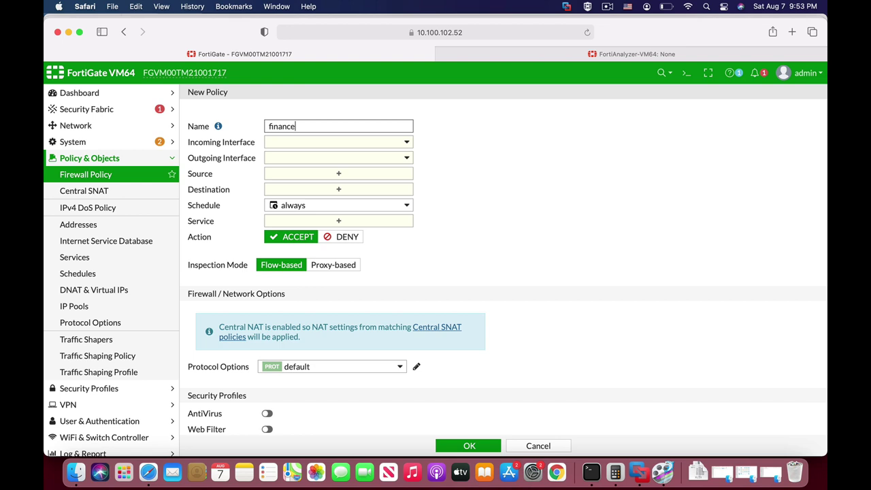
- Name the new policy finance_1, with incoming interface finance_out and outgoing WAN (port1)
text(finance_out)
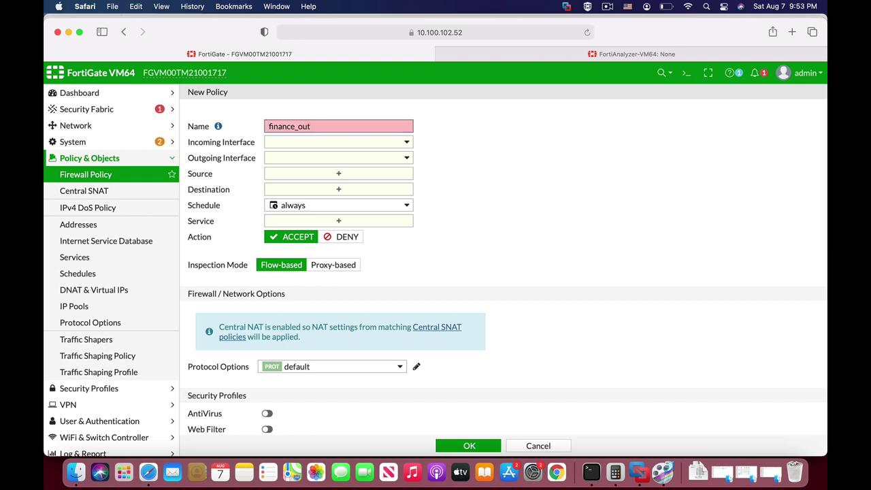
key(BackSpace)
key(BackSpace)
key(BackSpace)
text(1)
click(329, 141)
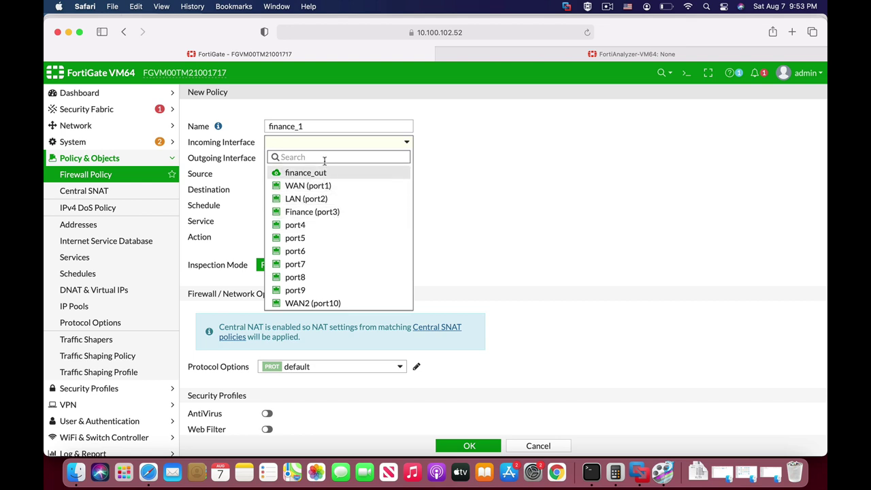
click(316, 176)
mouse_move(318, 143)
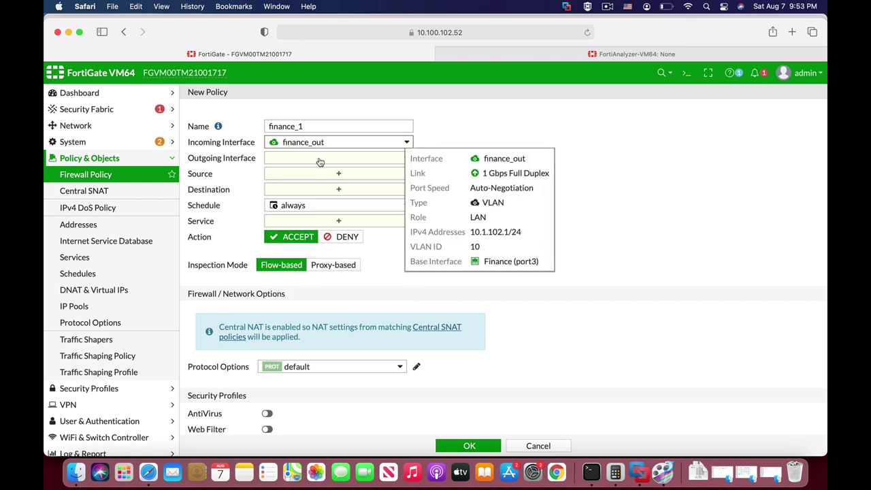
click(320, 162)
click(315, 202)
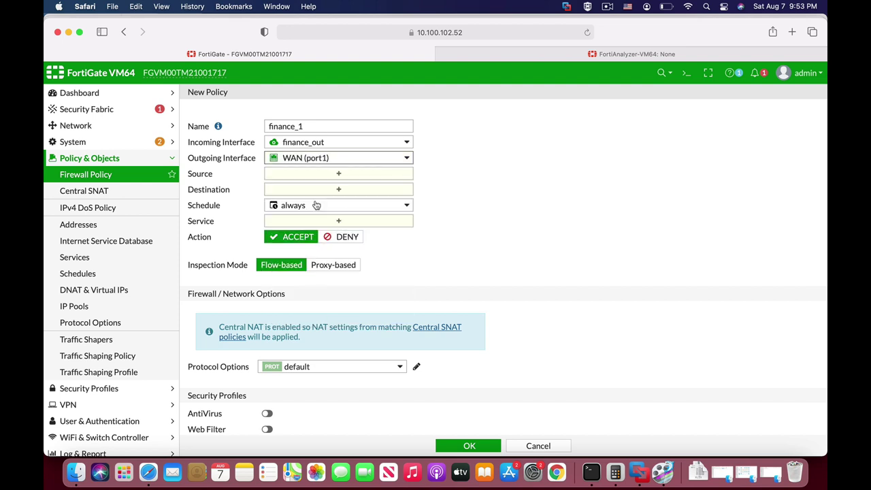
- Set finance_1's source to finance_out address, destination to all, and service to ALL
click(342, 173)
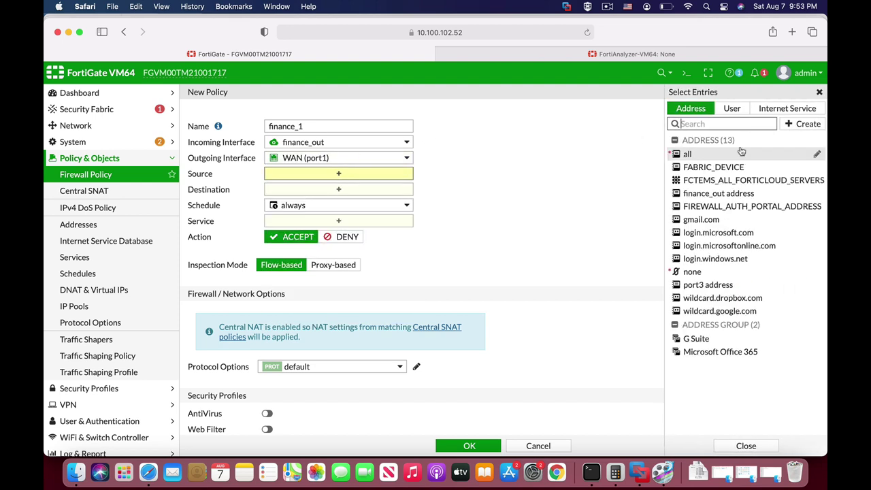
mouse_move(734, 154)
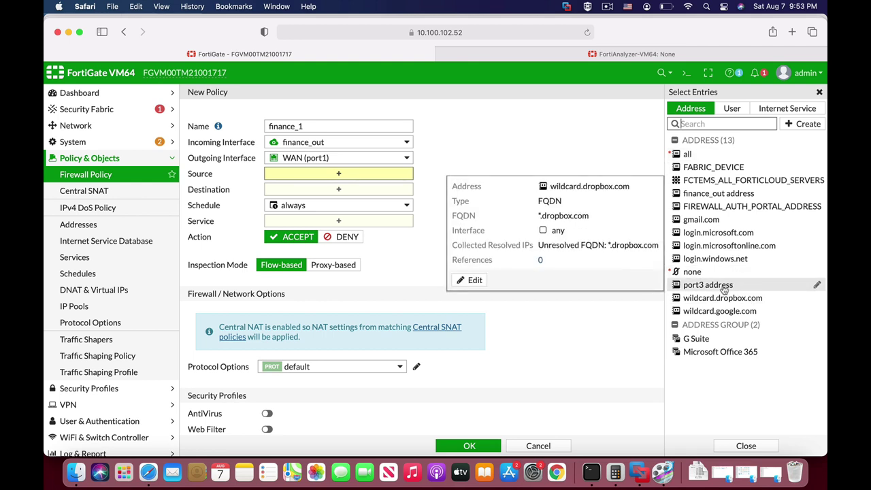
click(708, 197)
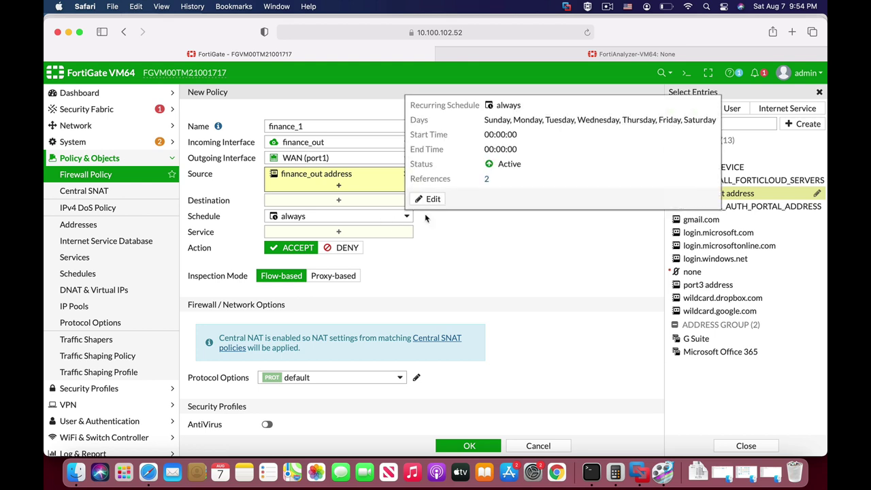
click(313, 202)
click(704, 155)
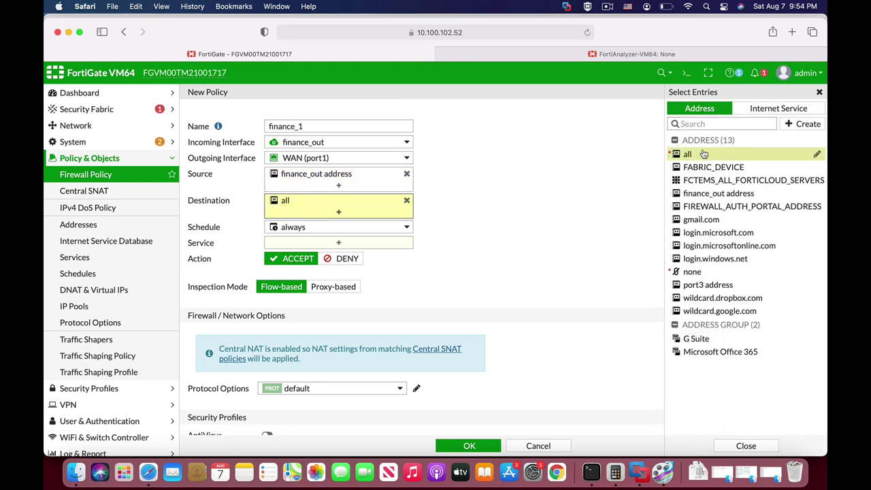
click(379, 247)
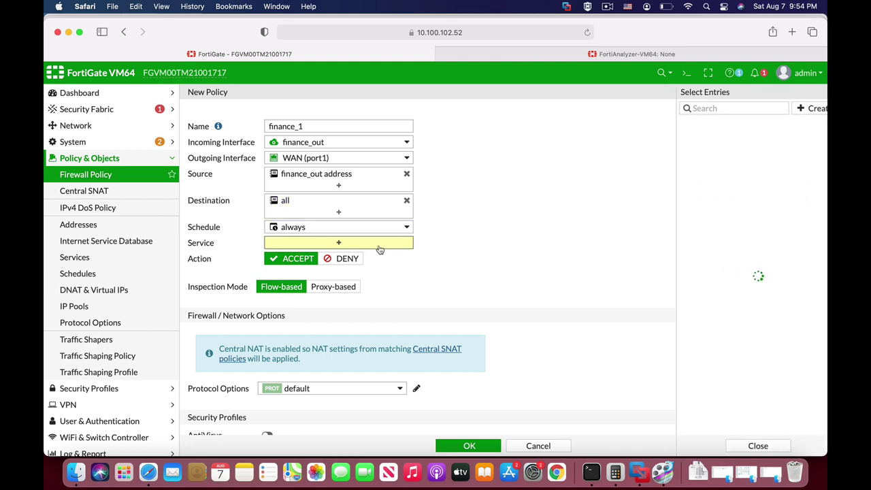
click(690, 151)
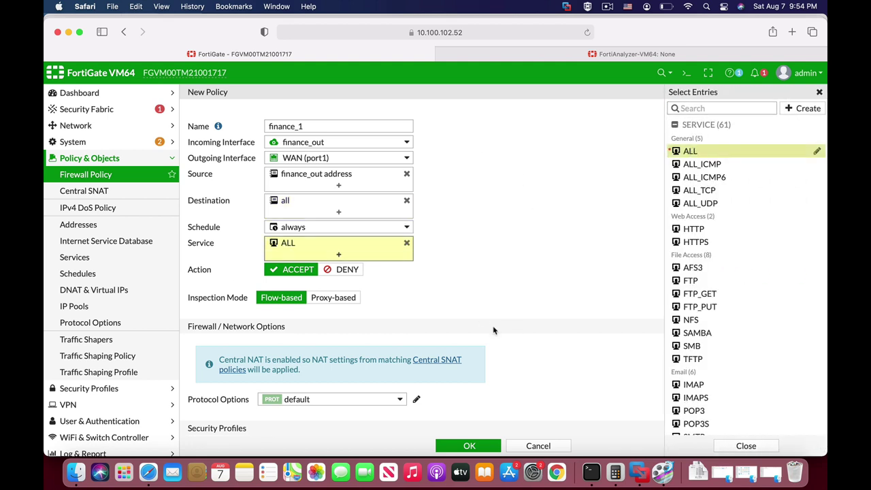
scroll(492, 330, down, 8)
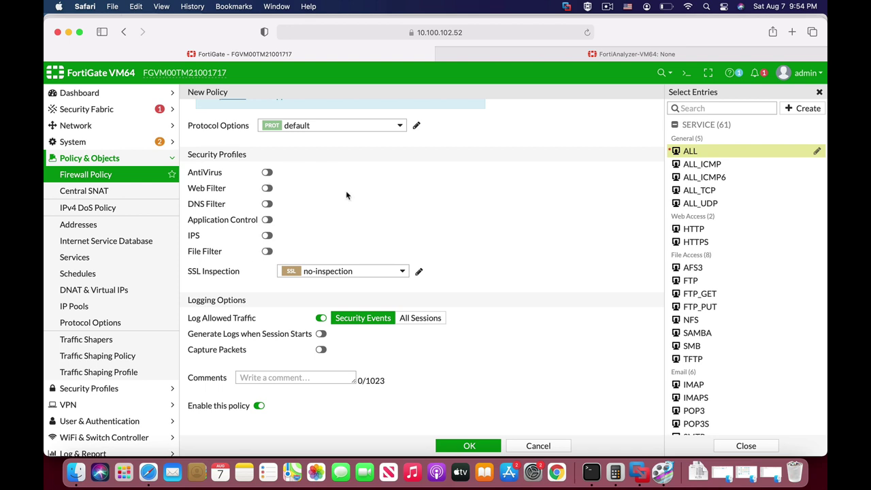